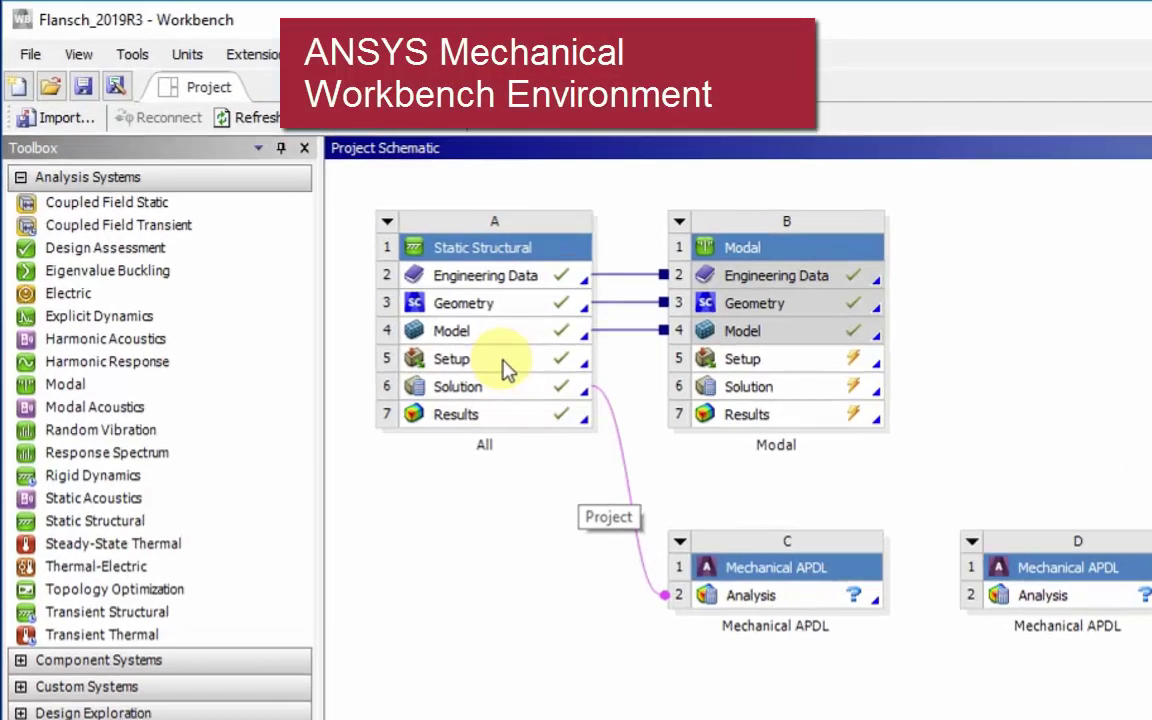
Open the Static Structural setup in Mechanical and bring up the More-PDF extension commands.
double_click(479, 350)
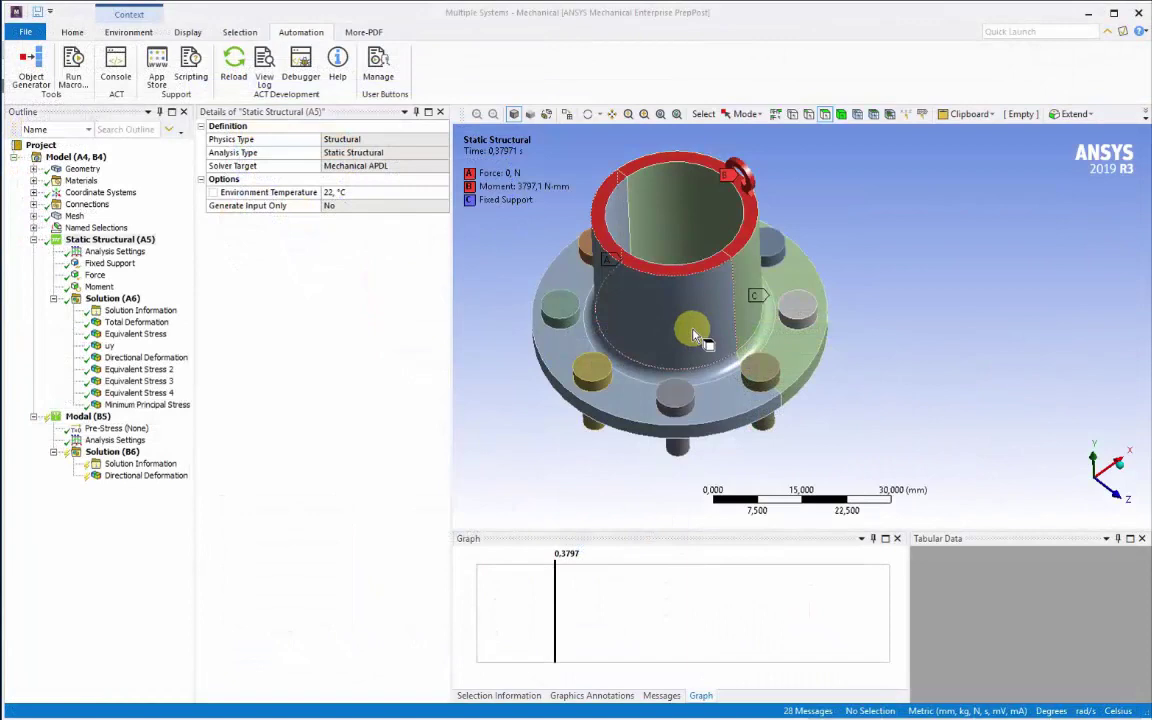
middle_drag(669, 344, 739, 348)
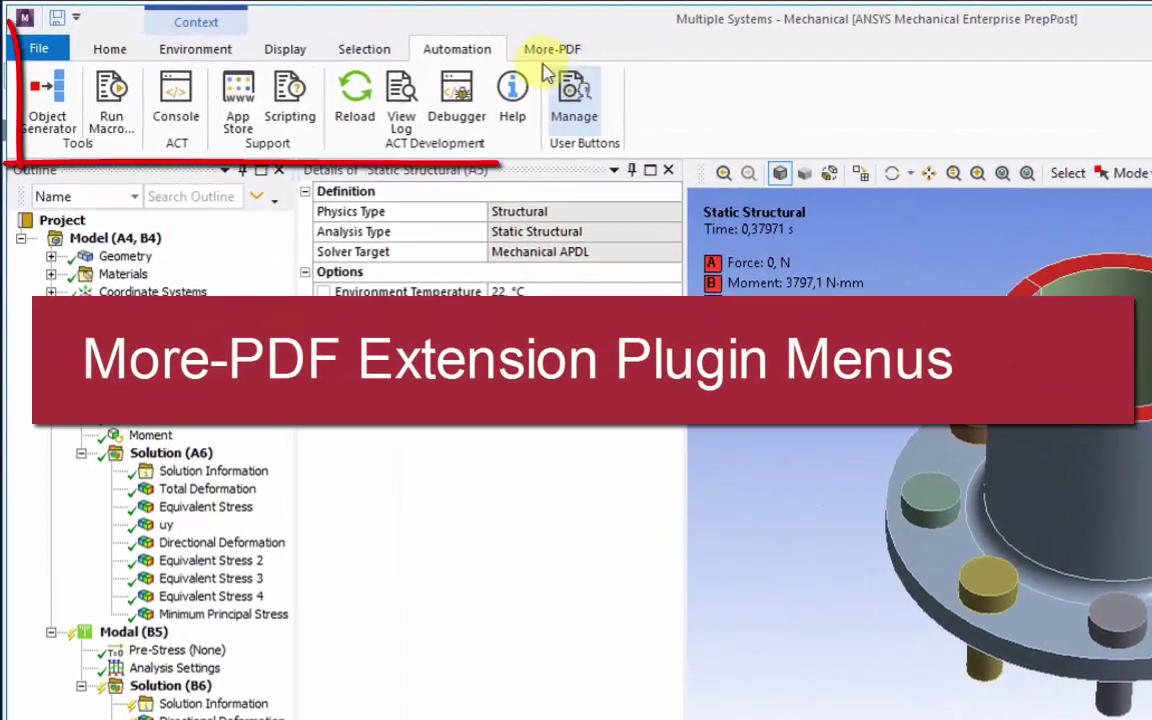
click(356, 35)
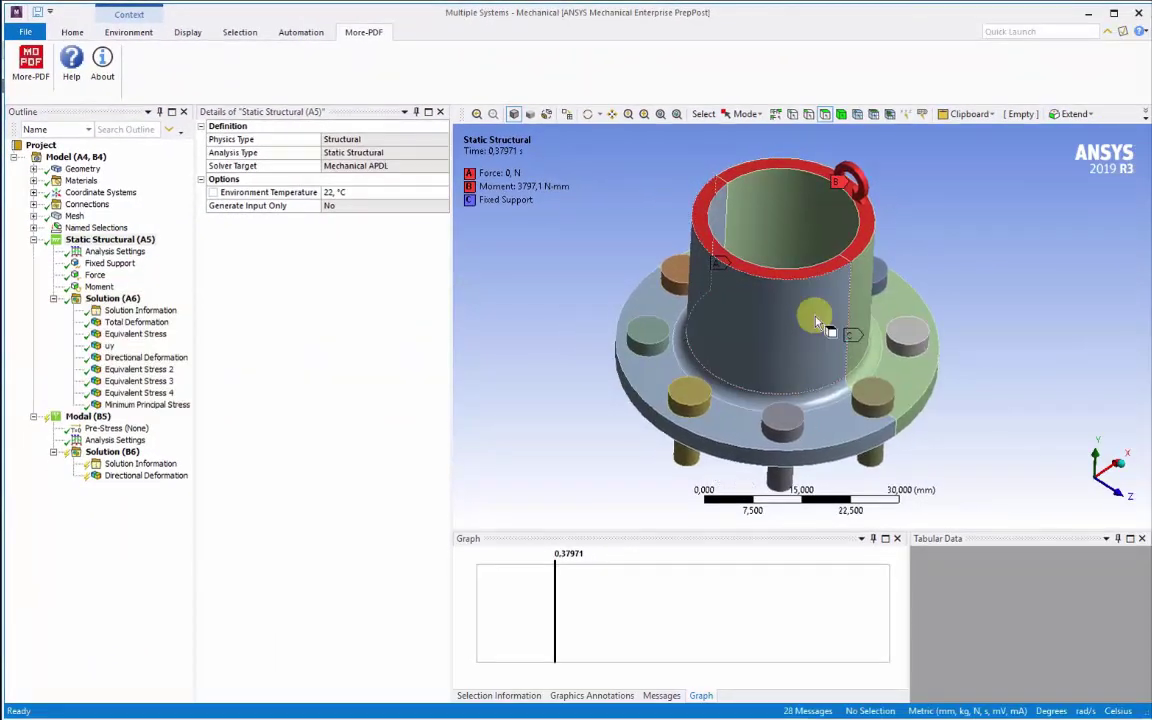
middle_drag(782, 358, 780, 313)
Display the Equivalent Stress result of the static structural solution.
click(125, 333)
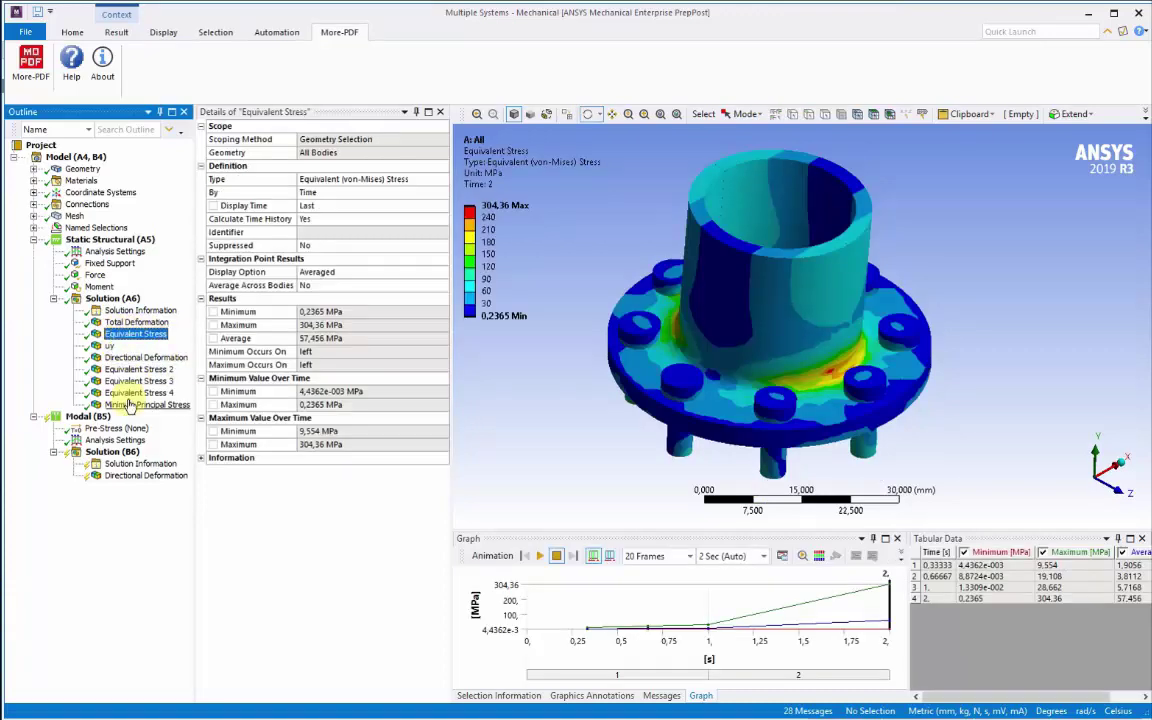
click(130, 322)
click(135, 334)
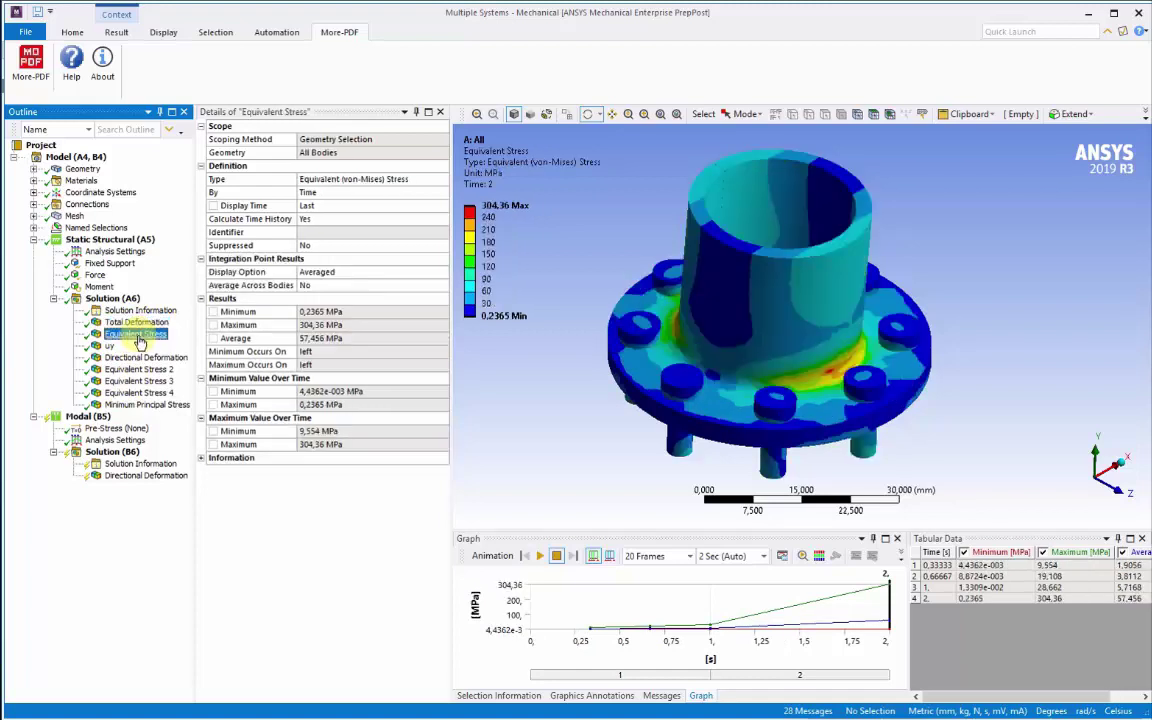
Set the upper contour boundary of the stress legend to 200 MPa and return it to 240 MPa.
drag(748, 320, 504, 237)
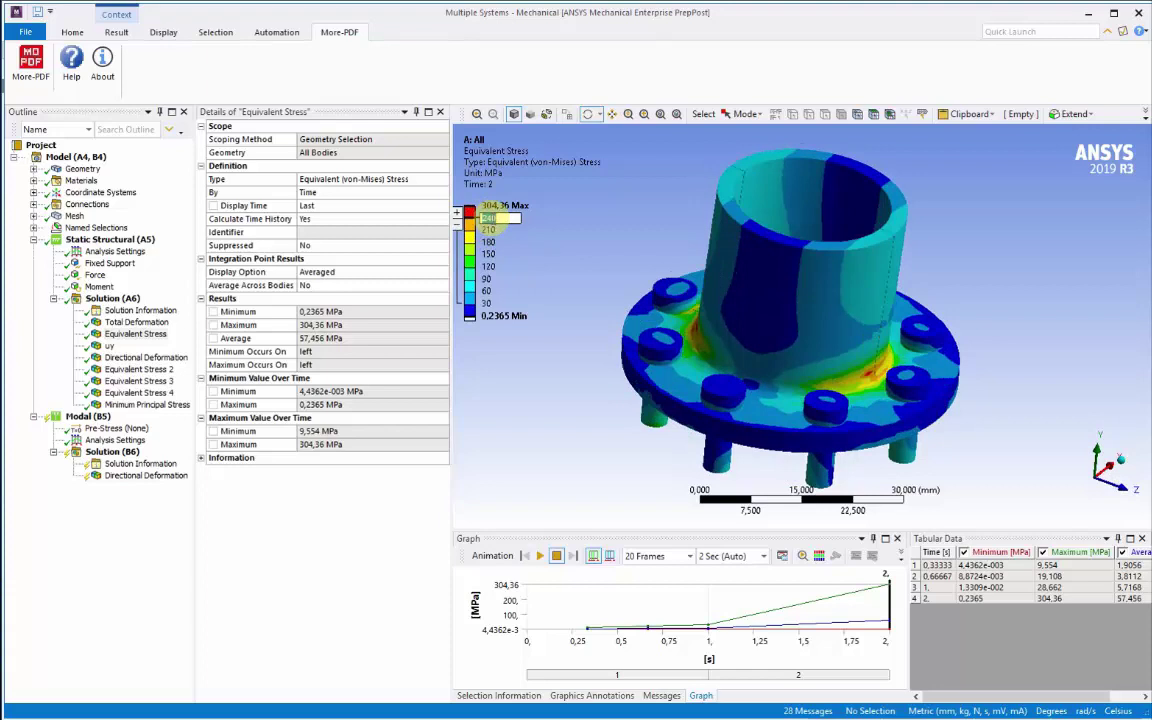
text(200)
click(543, 228)
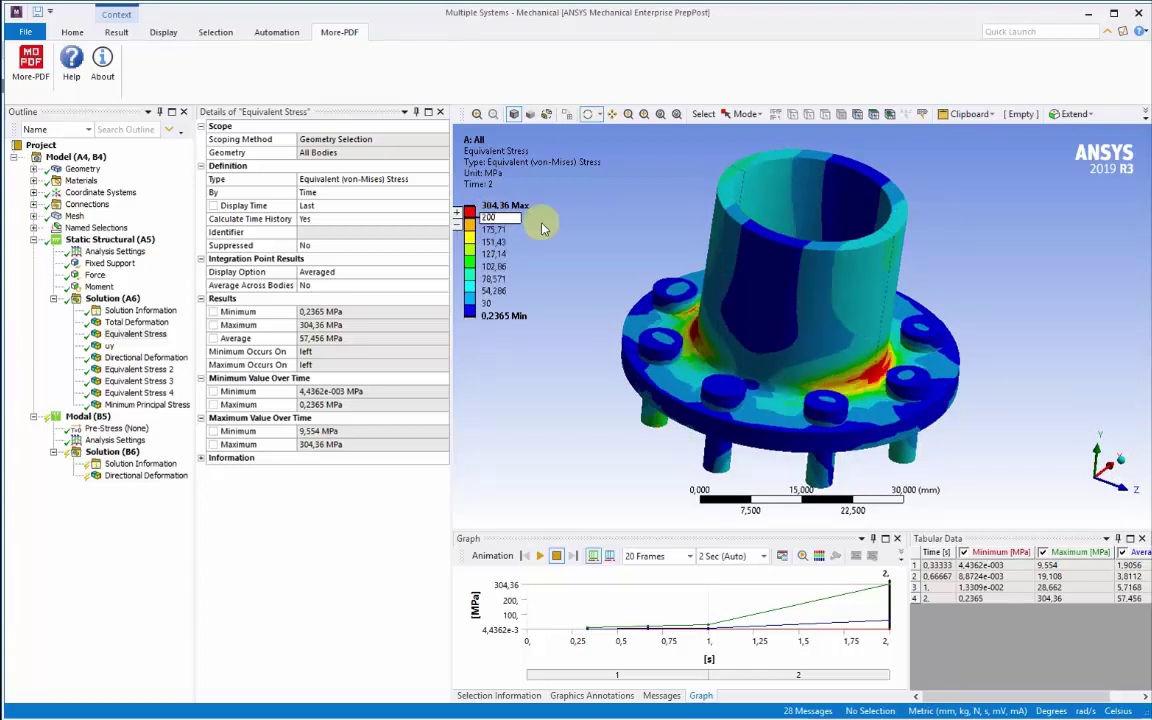
click(511, 221)
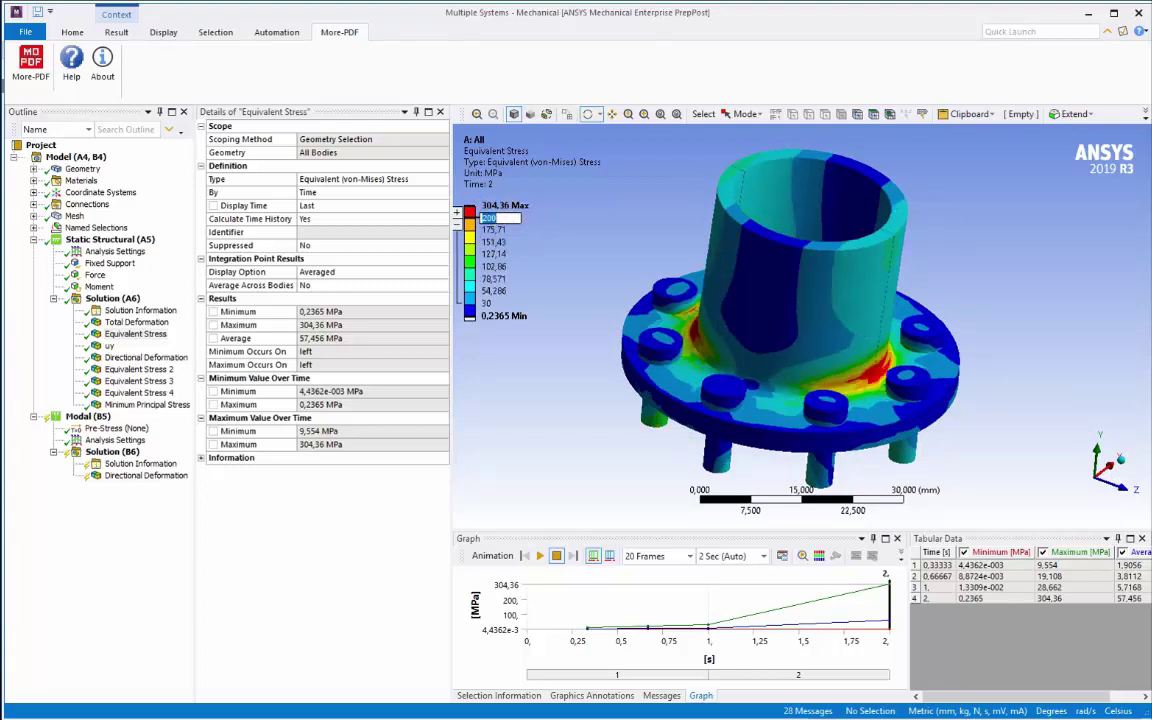
text(240)
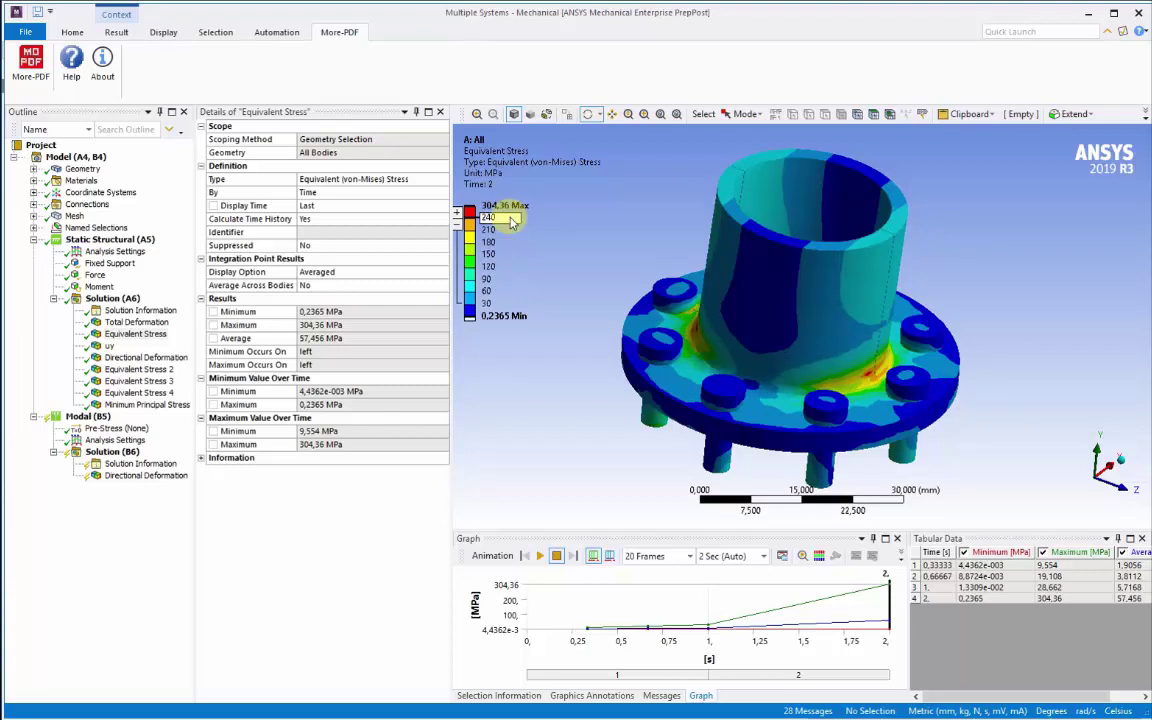
click(528, 215)
drag(692, 231, 758, 258)
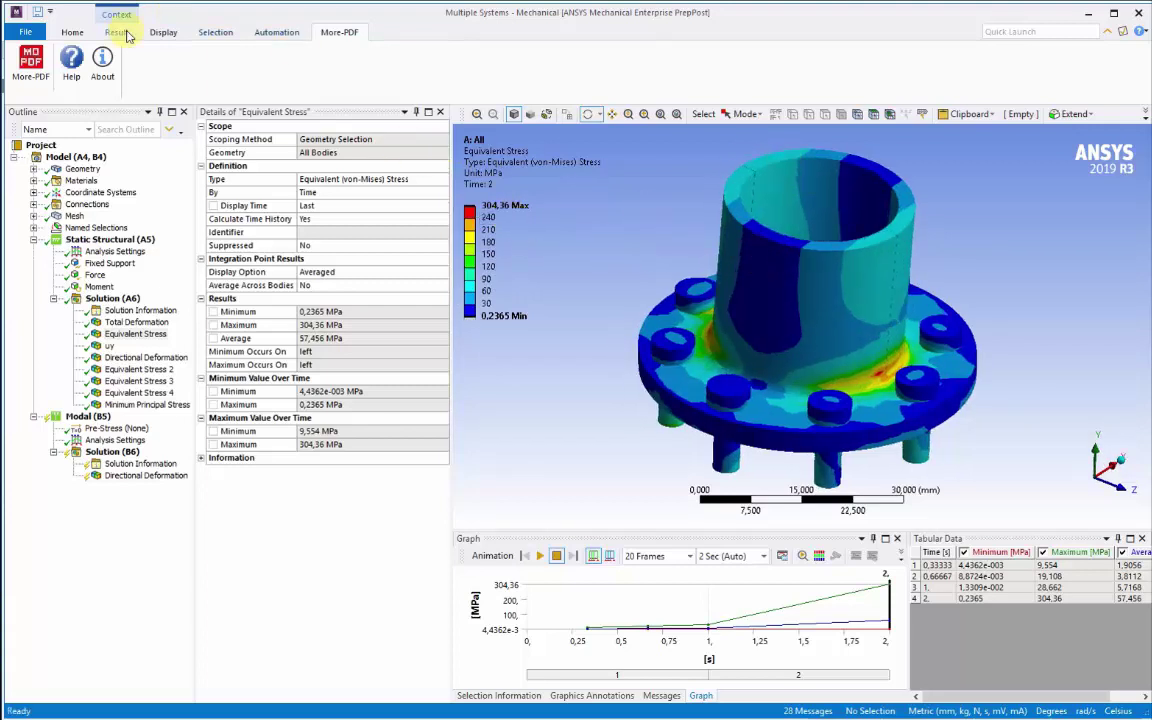
Scale the displayed deformation to 1,7e+002 (2x Auto) and return the scale factor to 20.
click(161, 35)
click(214, 33)
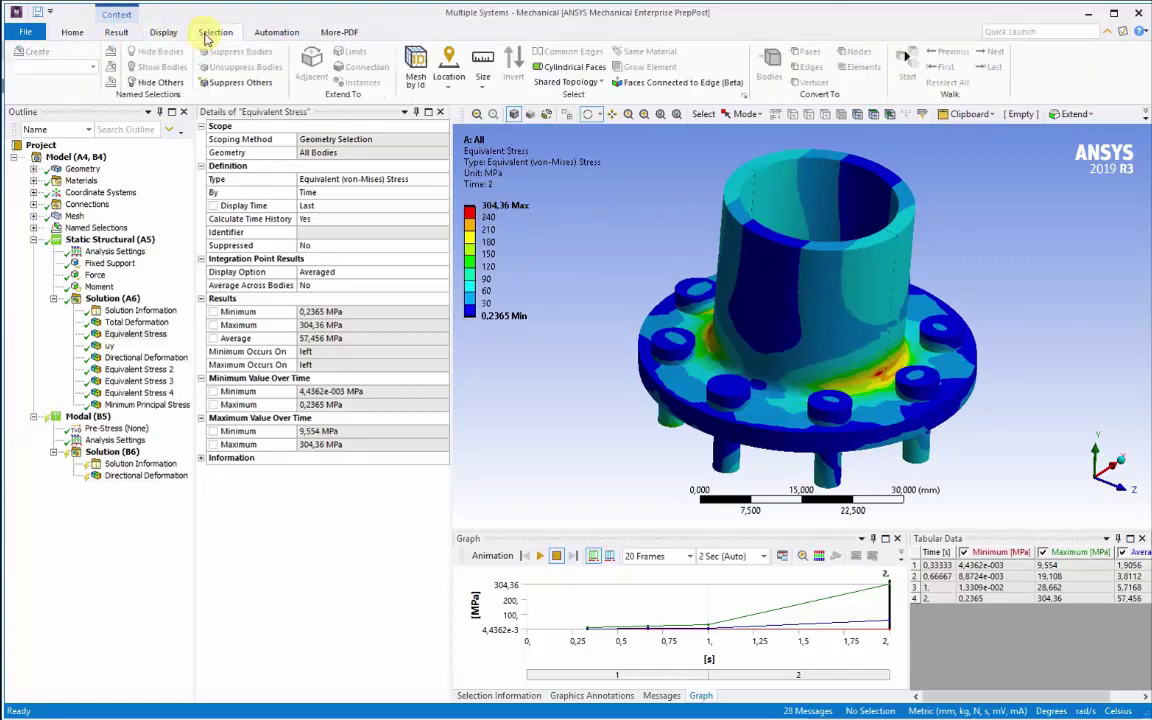
click(116, 32)
click(420, 51)
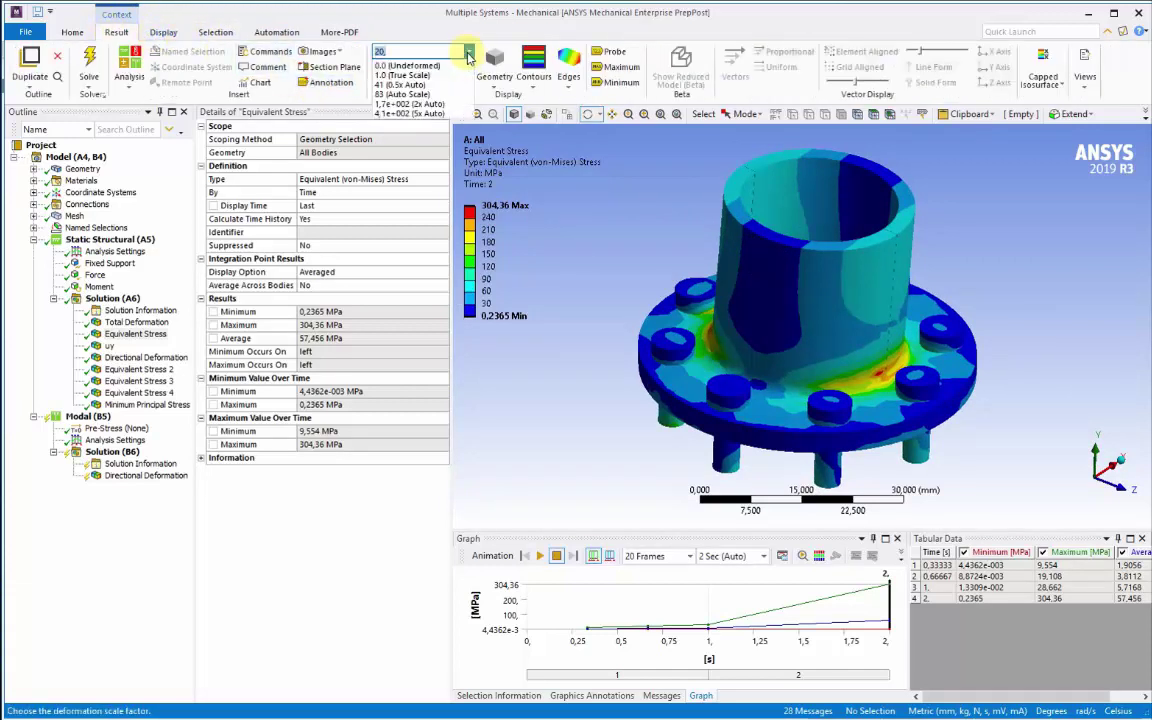
click(412, 104)
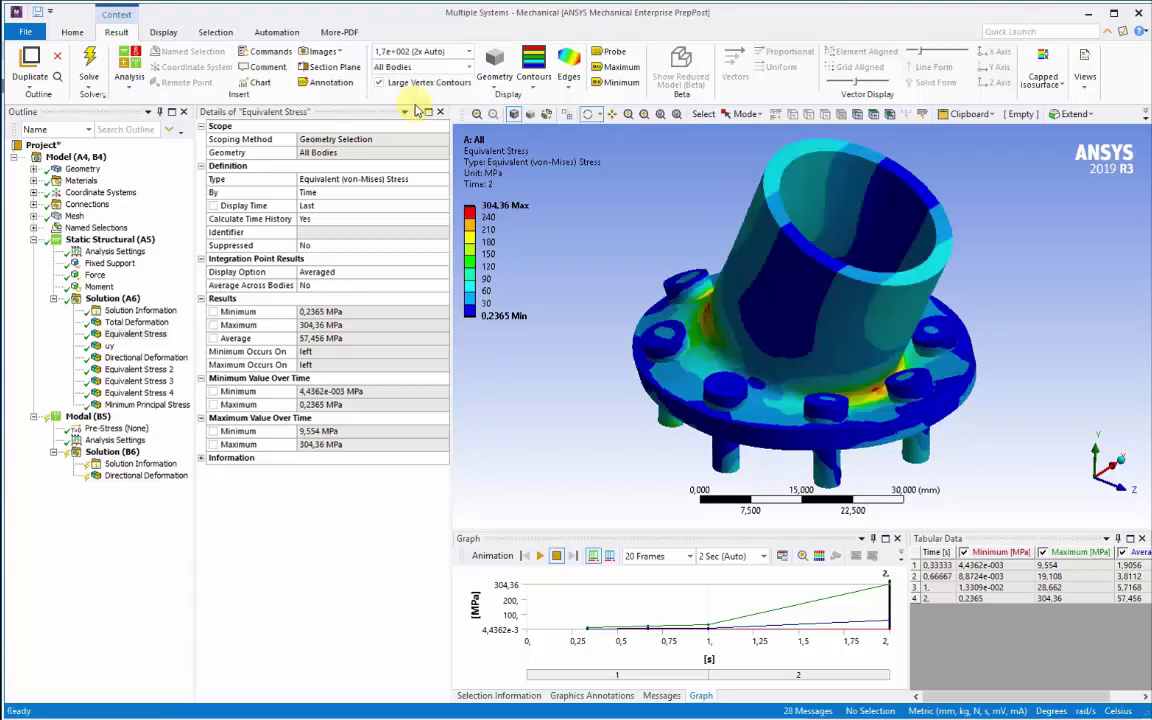
click(420, 51)
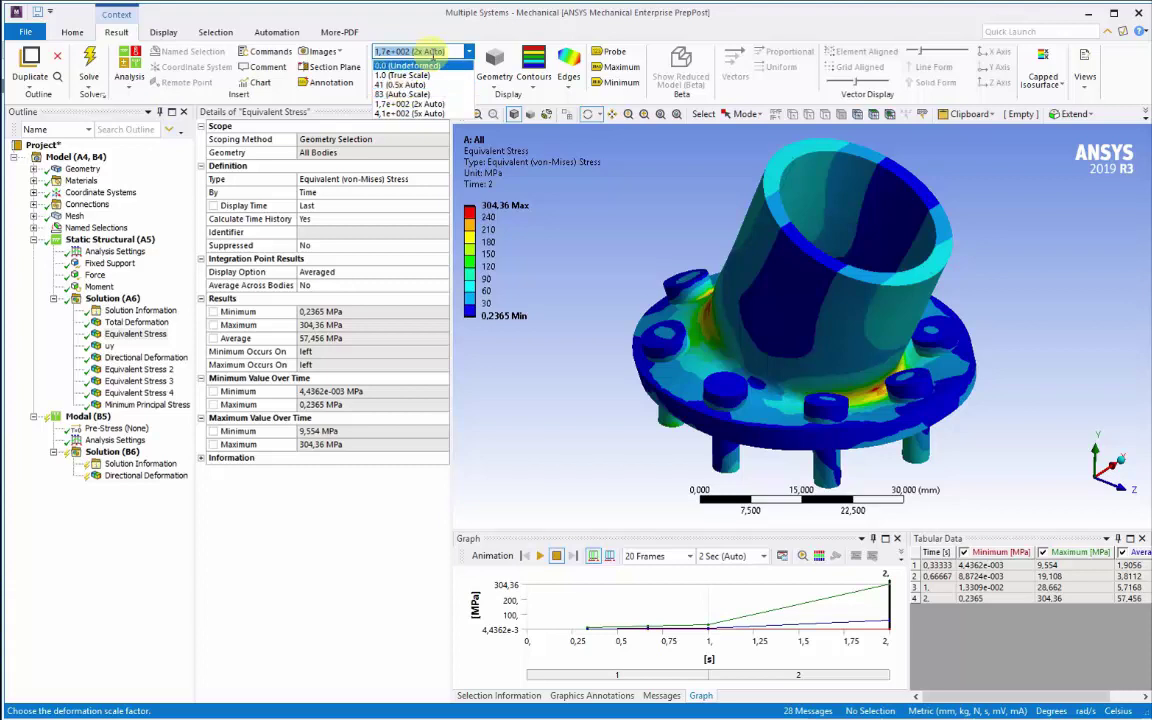
text(20)
key(Return)
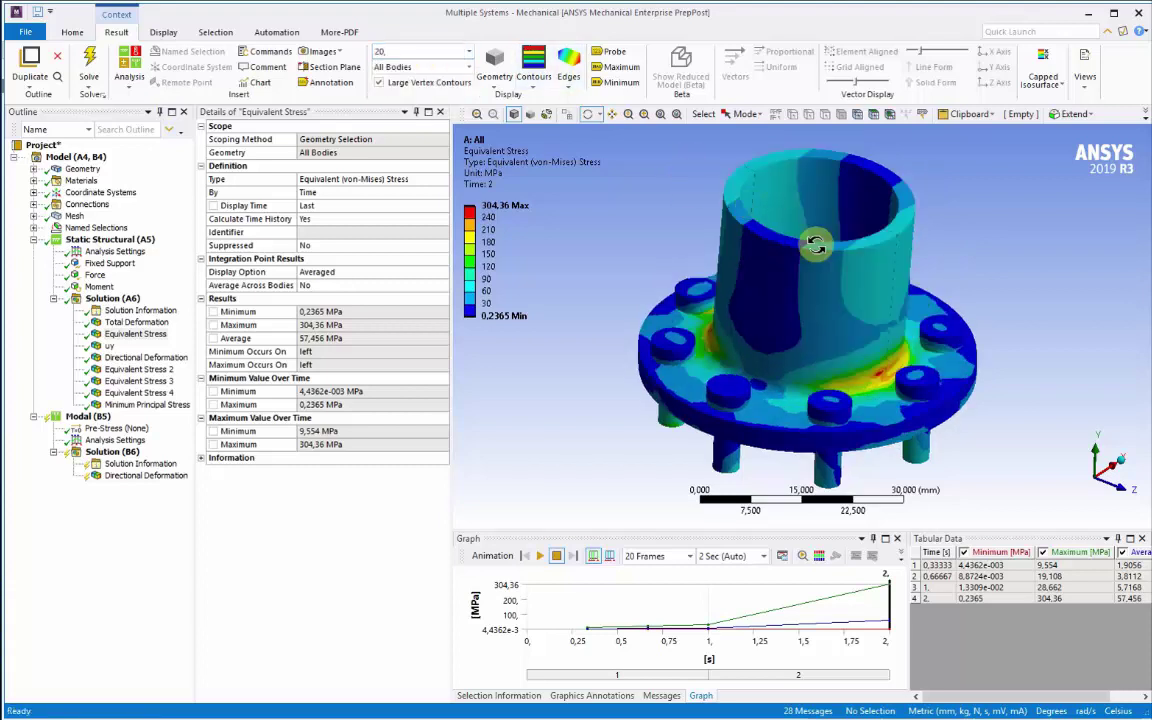
ctrl+middle_drag(766, 271, 596, 209)
Export the Equivalent Stress result to a 3D PDF file with More-PDF.
click(339, 32)
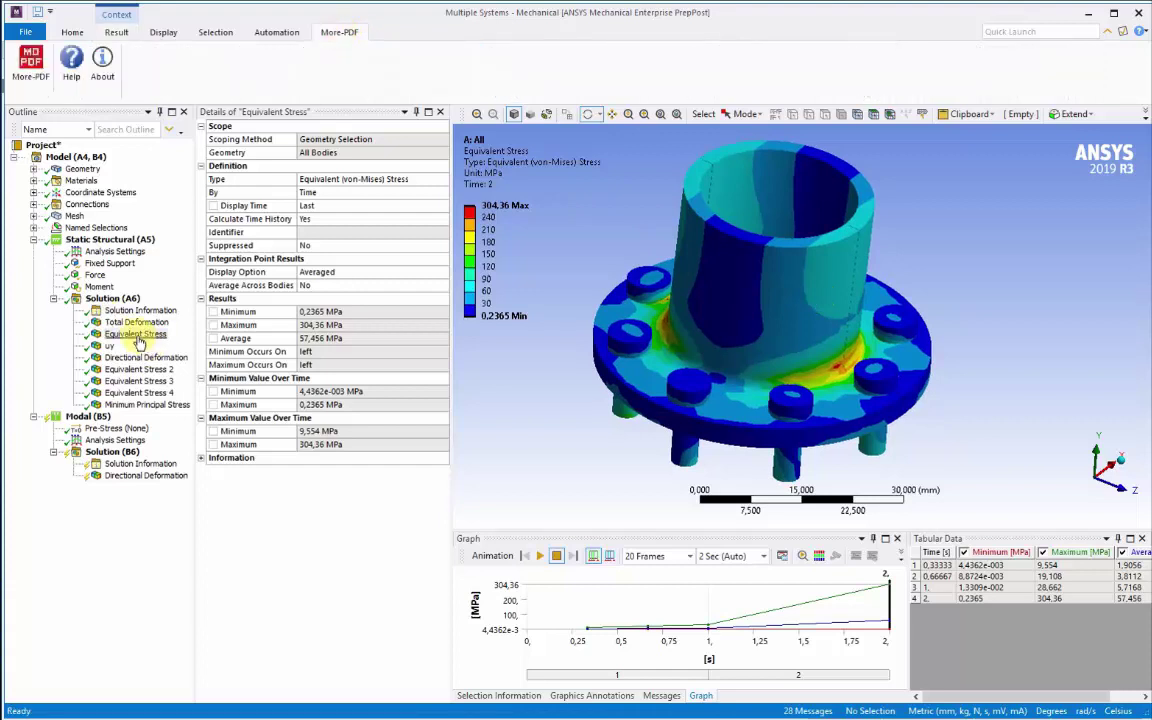
click(128, 340)
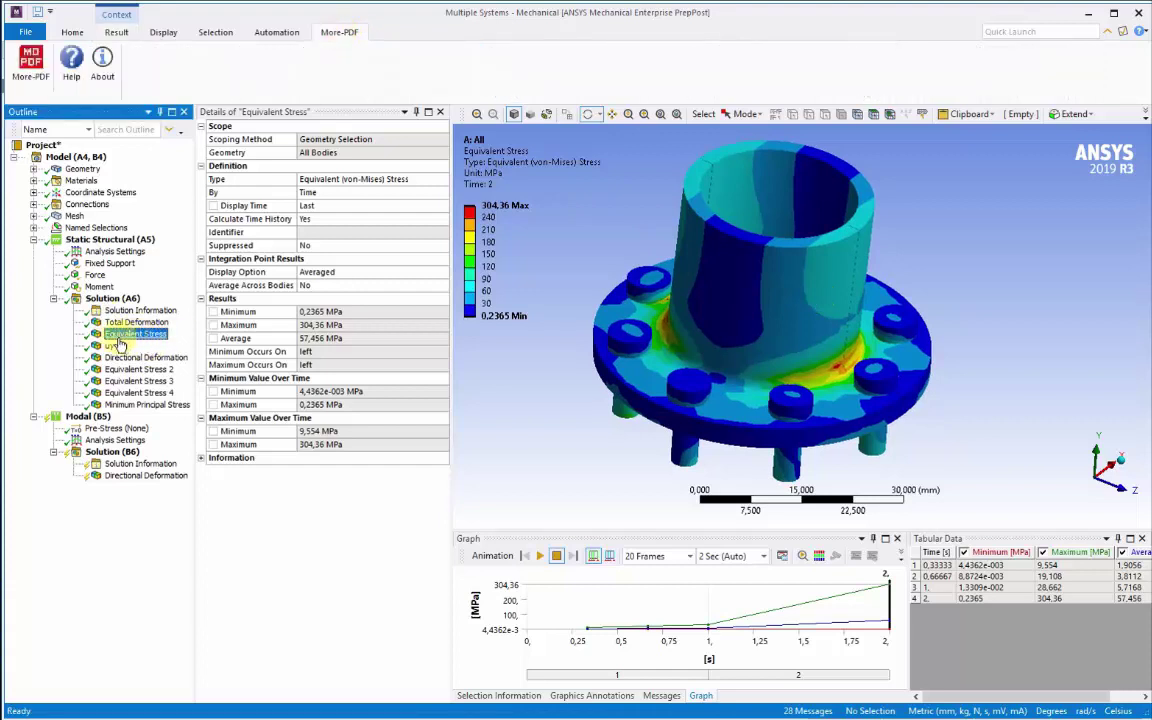
click(31, 64)
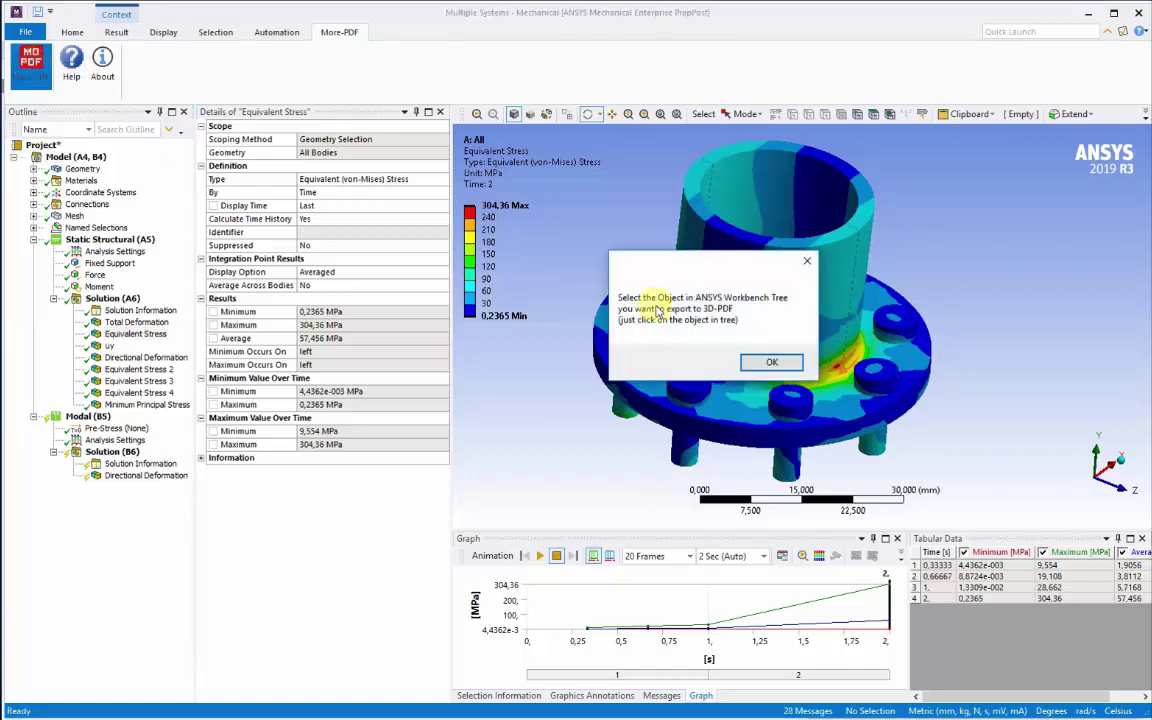
click(784, 368)
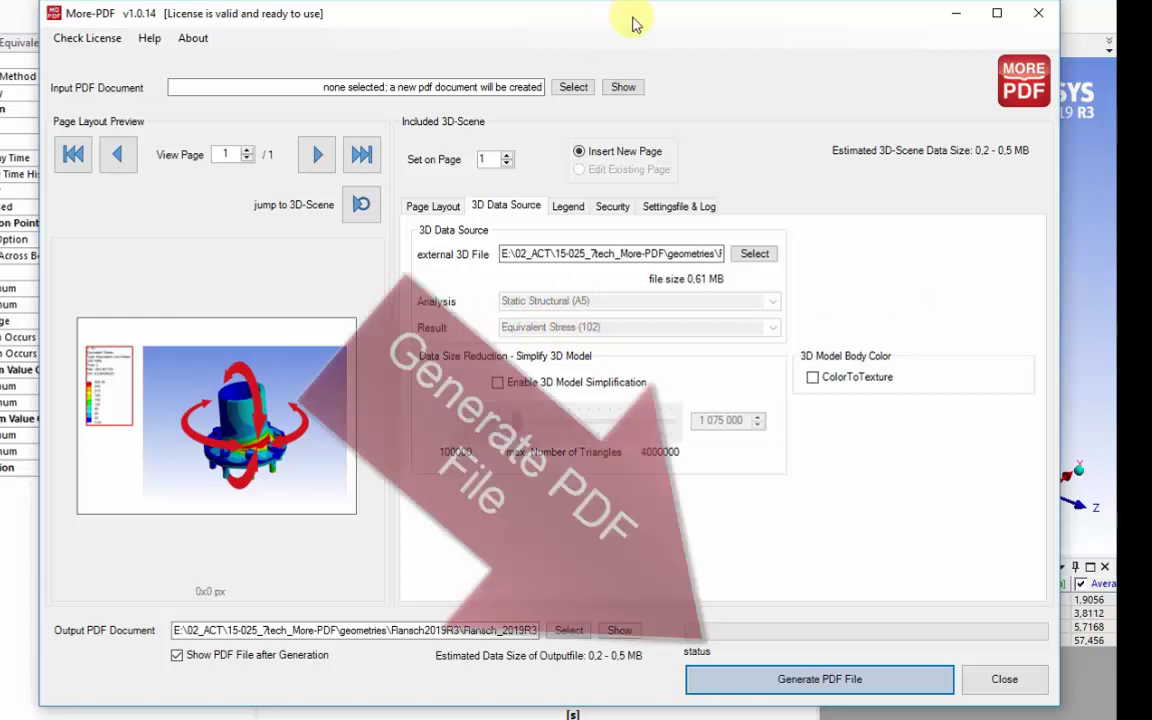
drag(642, 18, 640, 6)
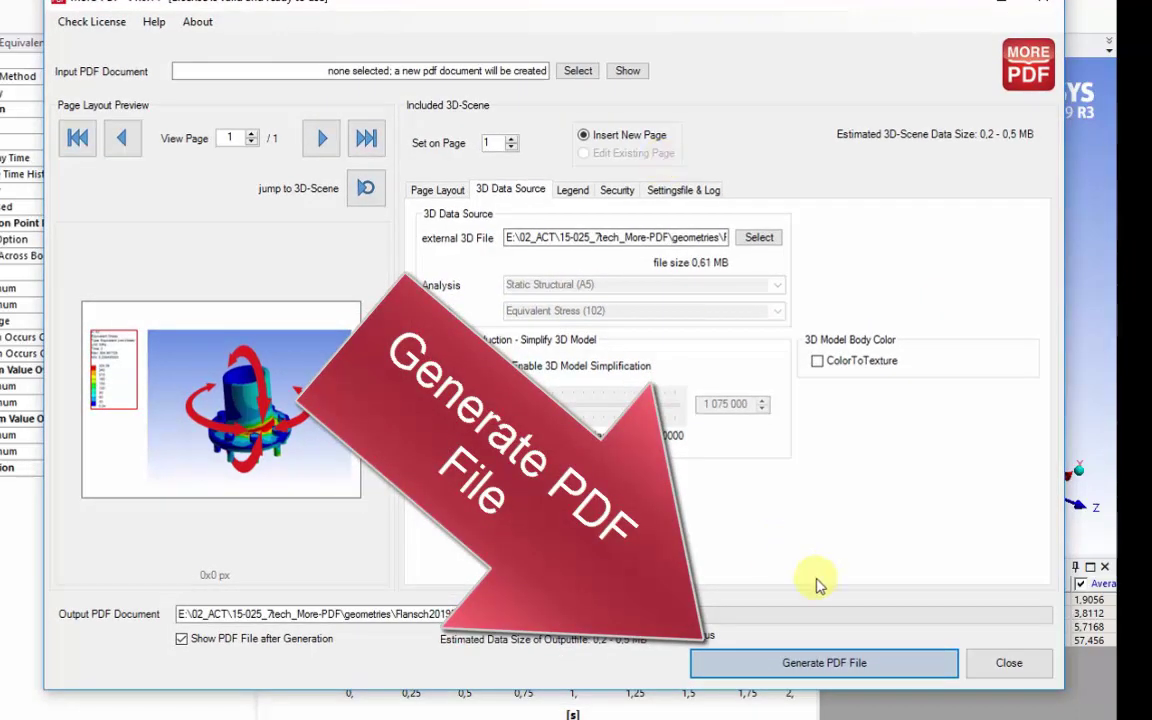
click(848, 667)
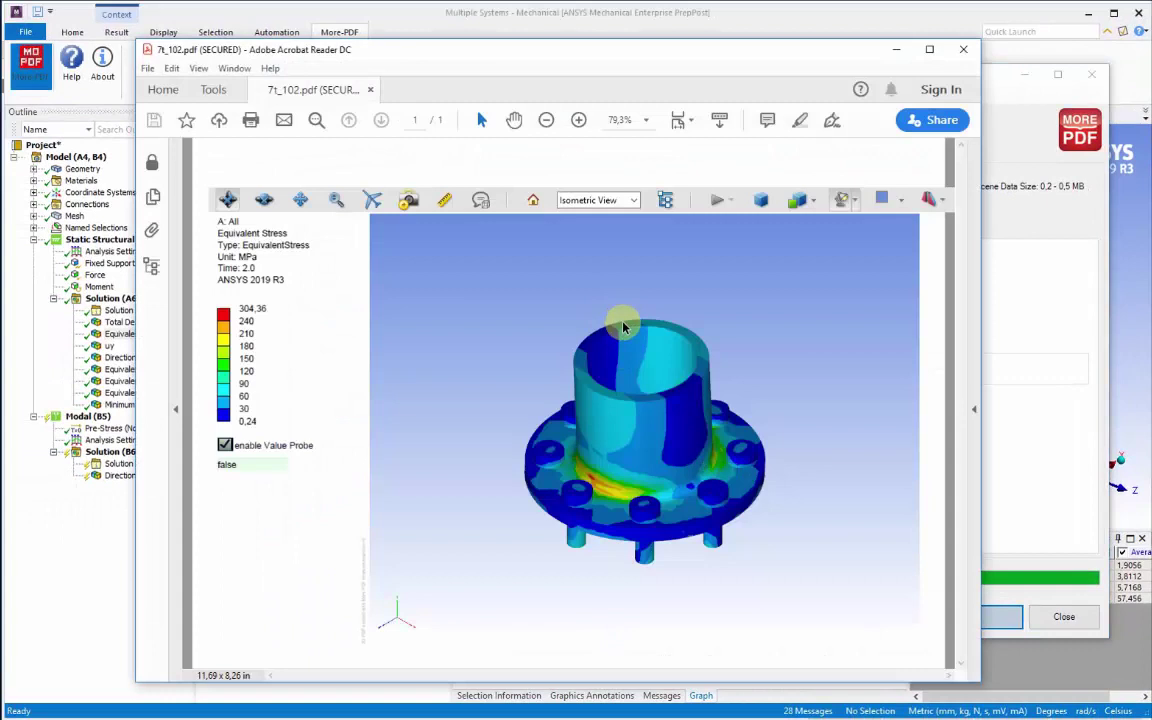
Probe the stress in the generated 3D PDF on the flange's tube wall and in the red zone at its base.
drag(636, 361, 630, 378)
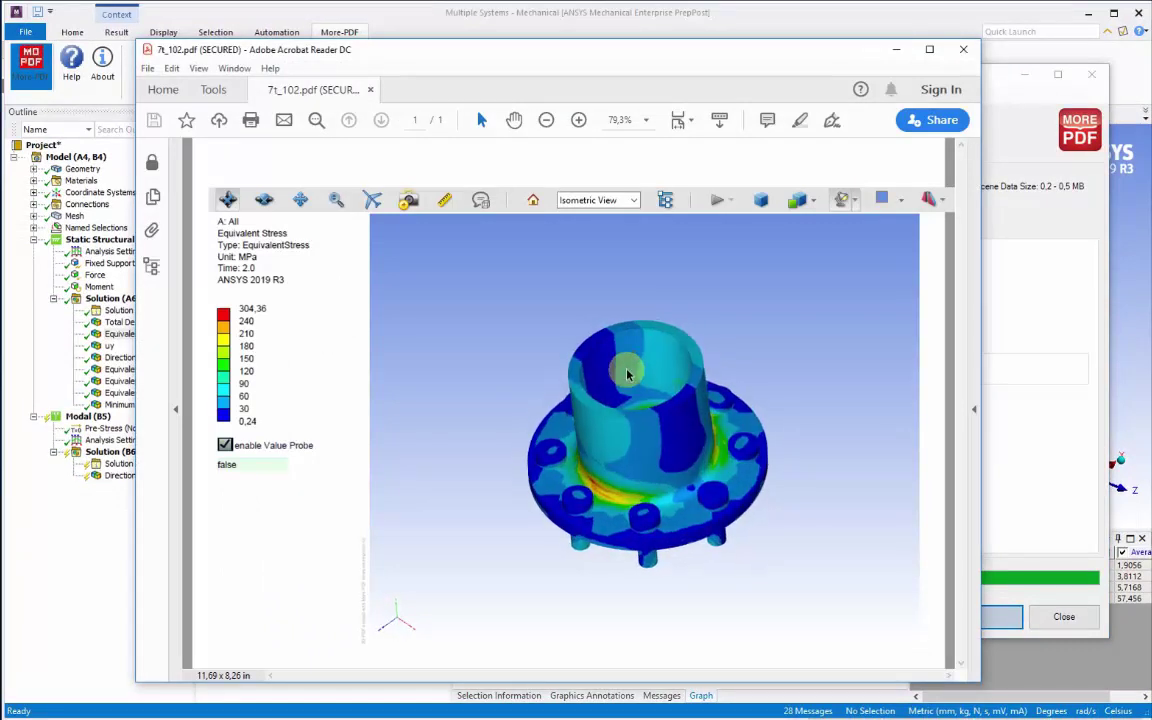
scroll(630, 378, up, 3)
ctrl+scroll(539, 175, down, 2)
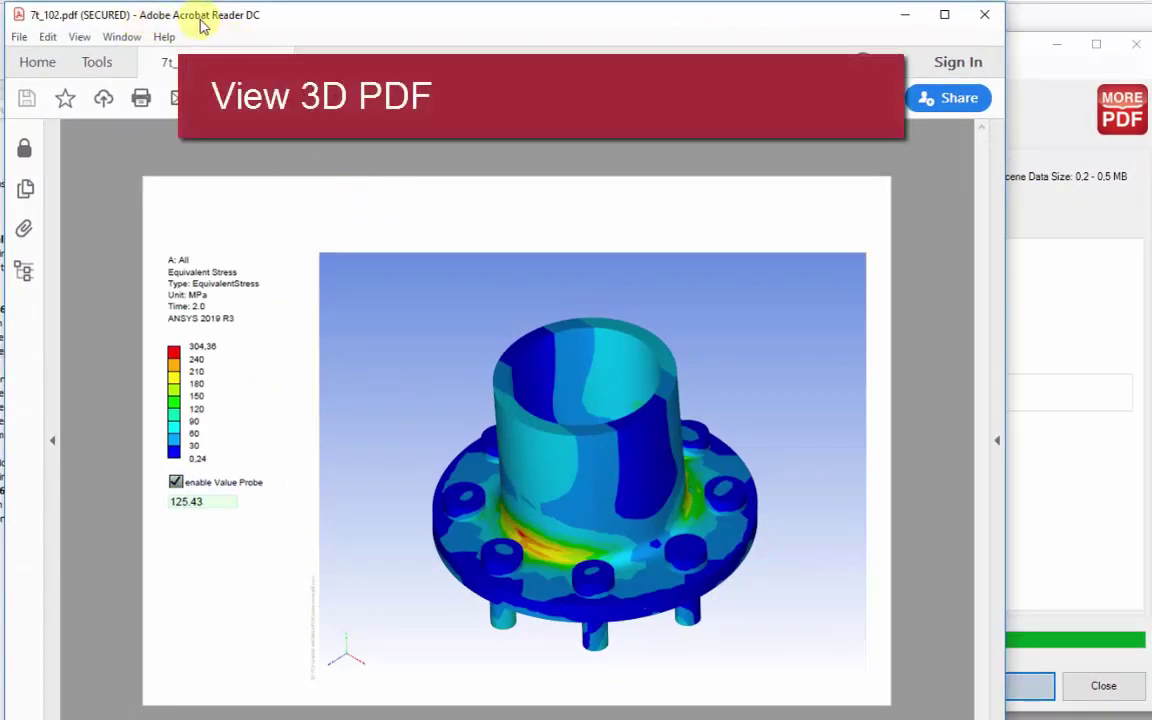
click(569, 457)
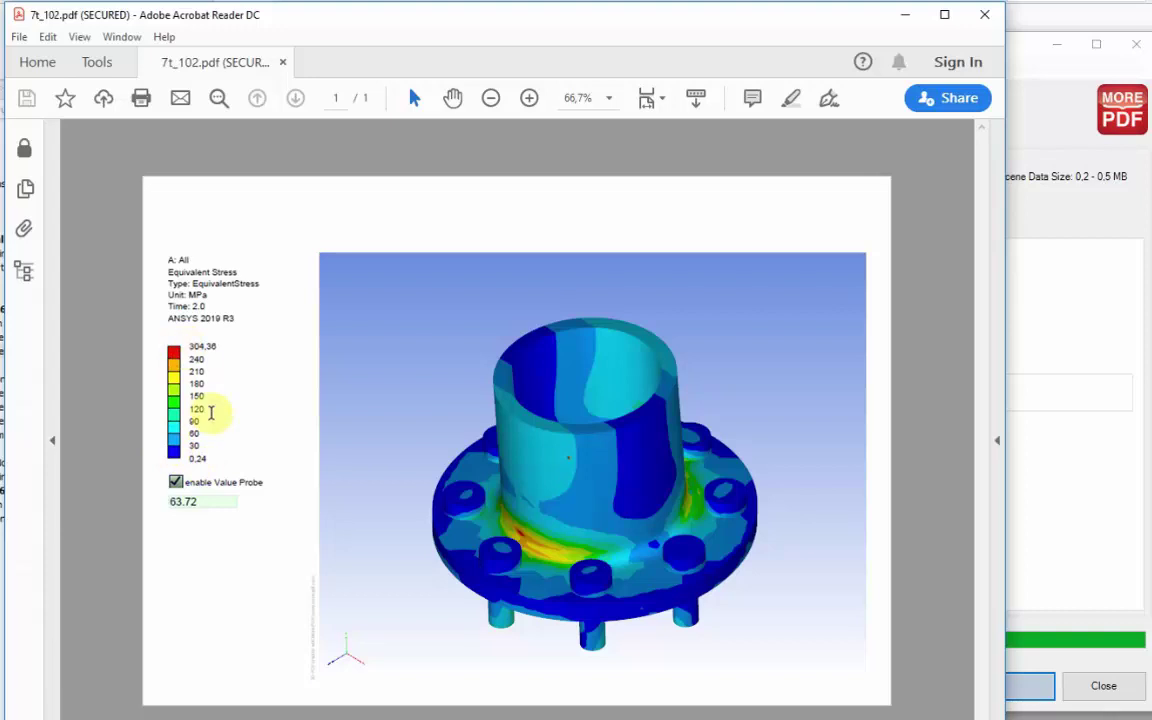
drag(555, 463, 560, 500)
scroll(586, 476, up, 2)
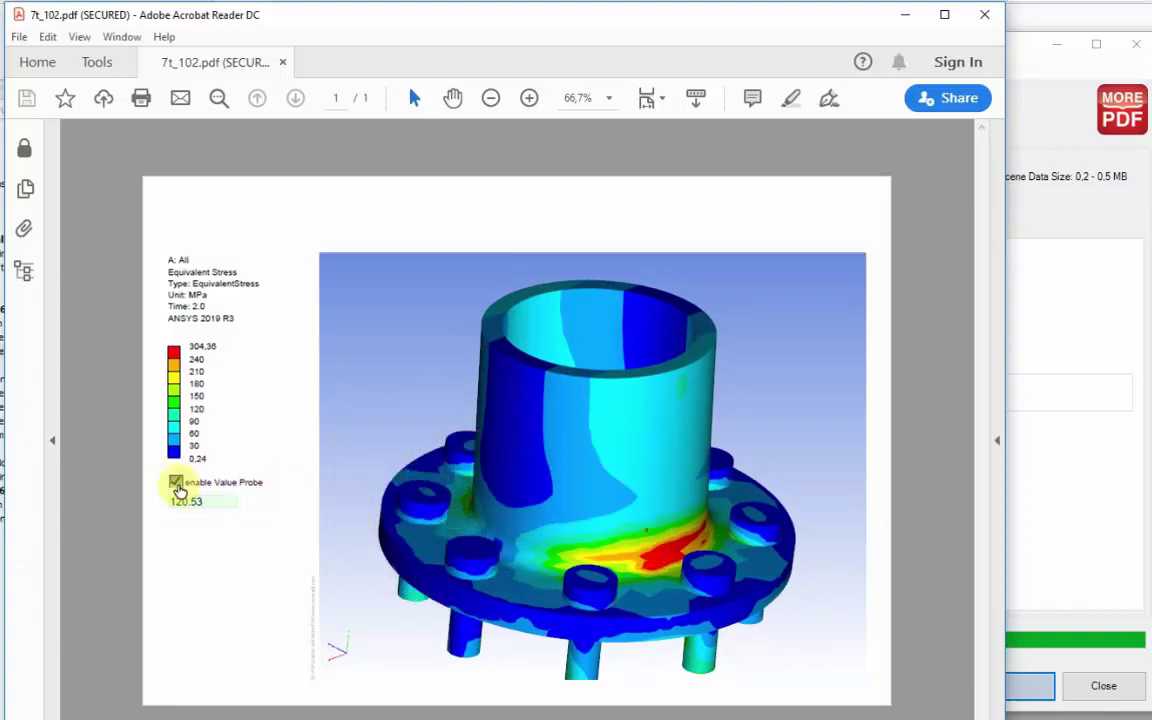
click(669, 562)
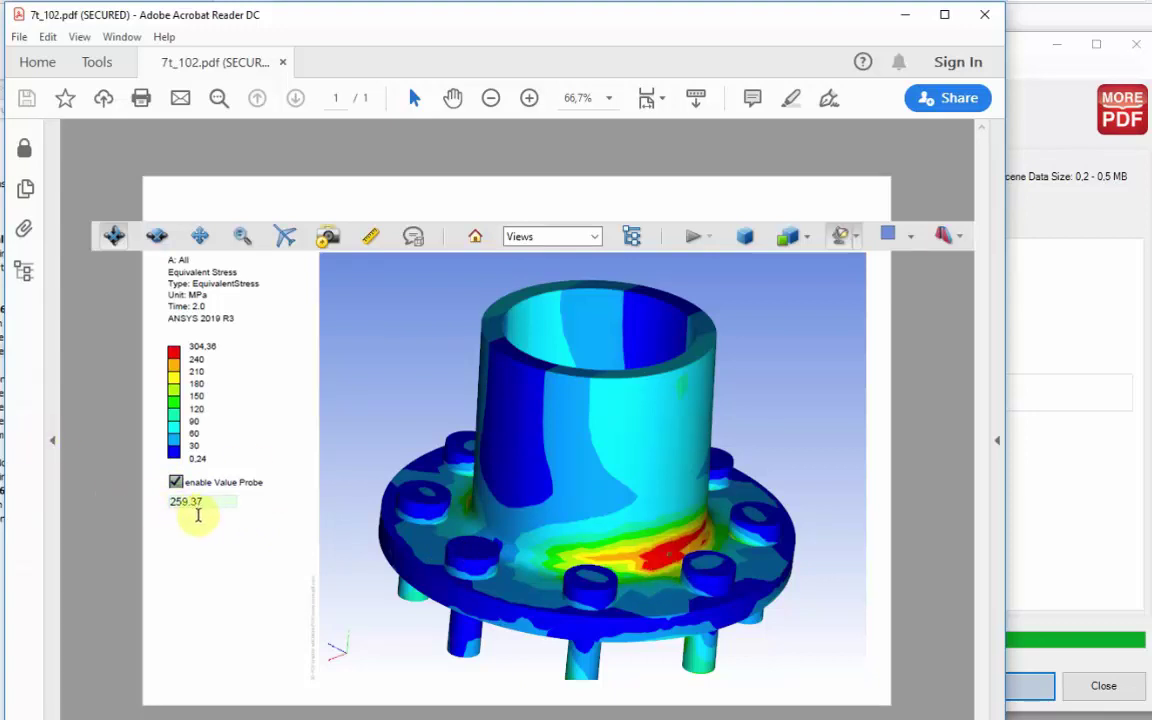
Disable the value probe and hide the front half of the flange in the 3D PDF to expose the inner section.
click(176, 482)
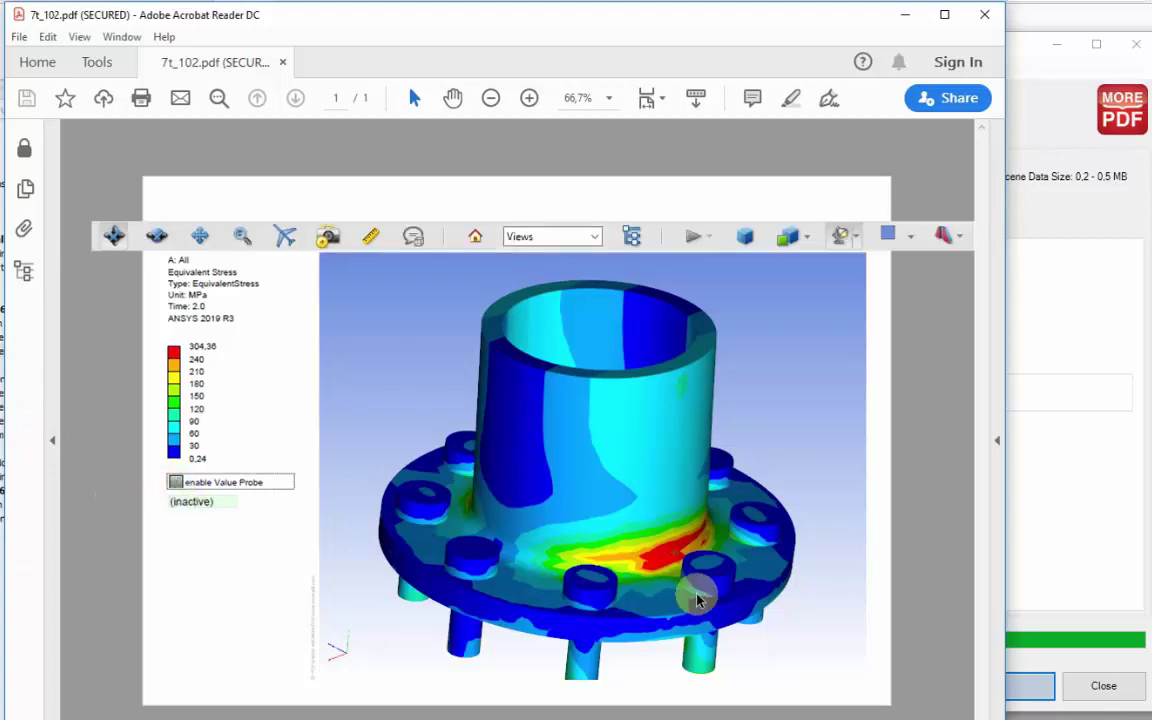
right_click(560, 473)
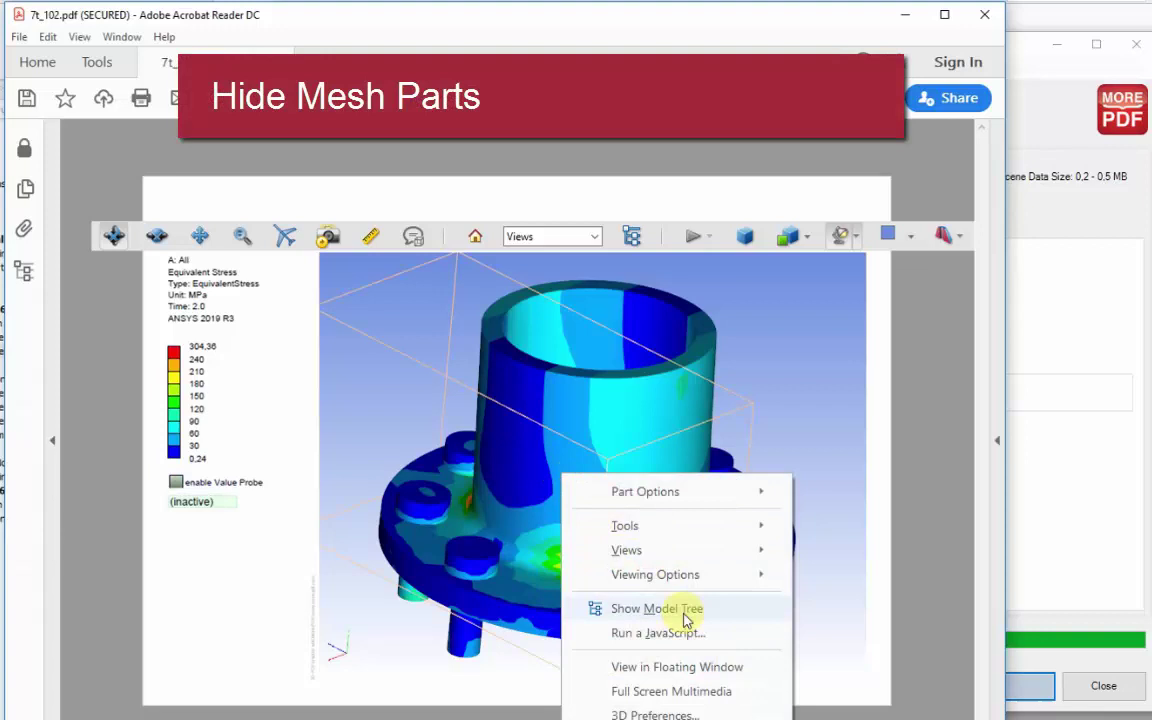
mouse_move(706, 498)
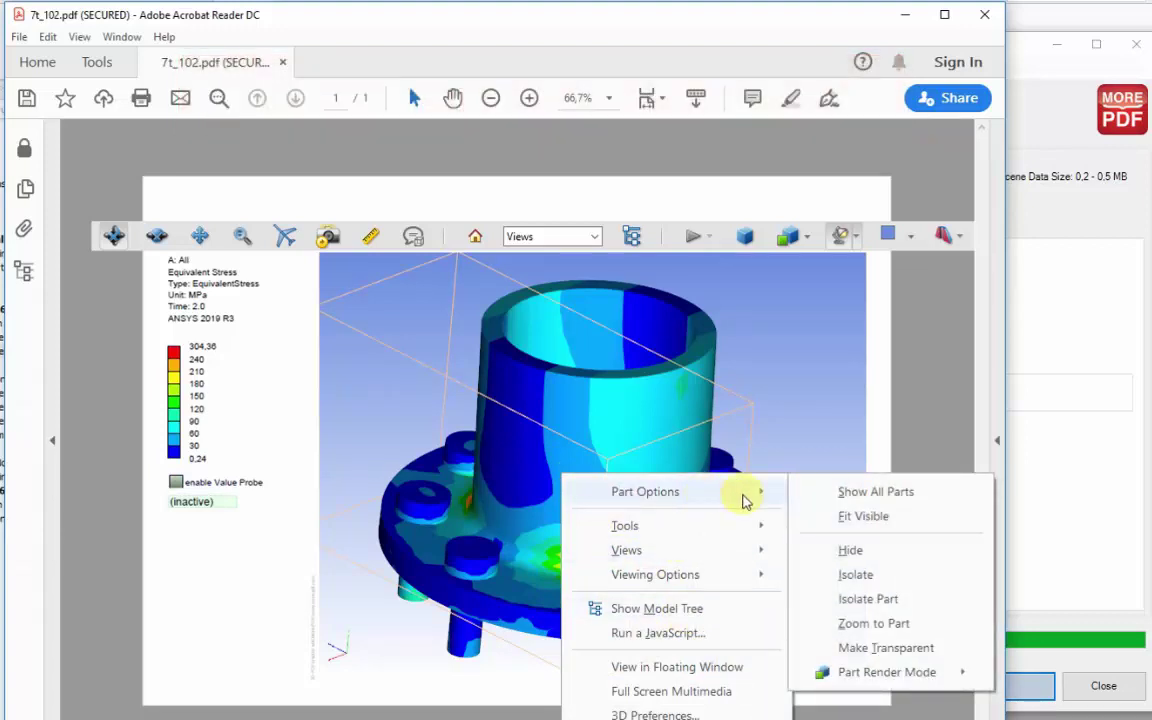
click(854, 549)
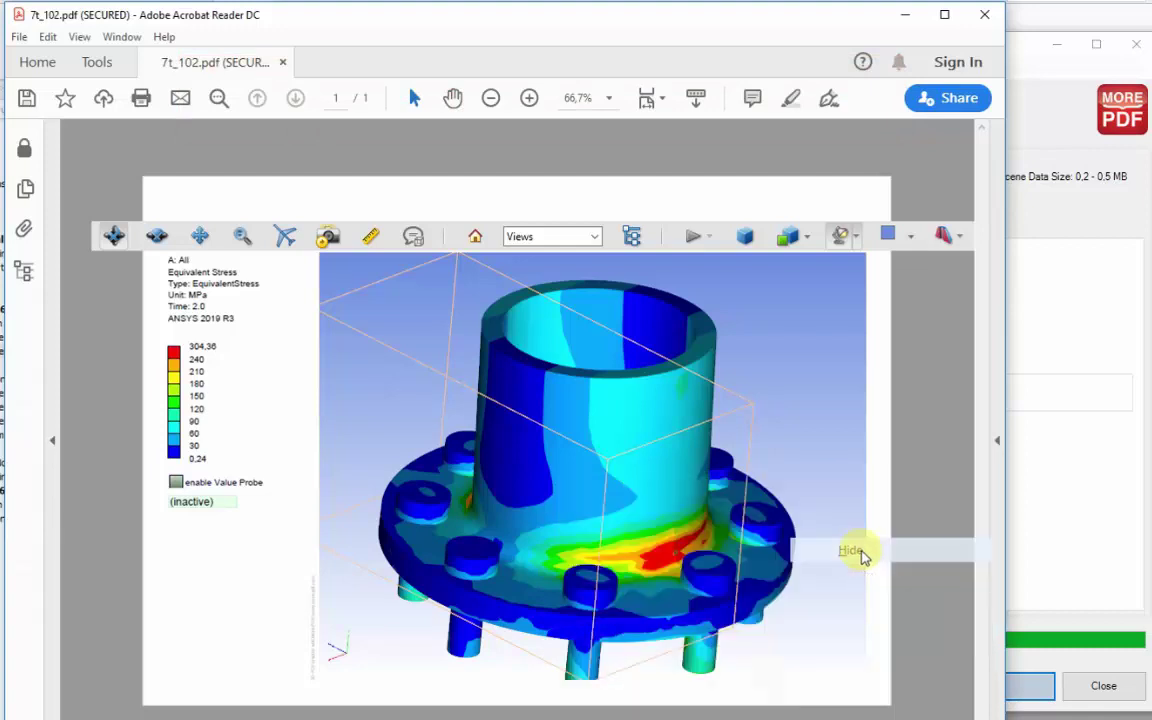
drag(673, 557, 720, 527)
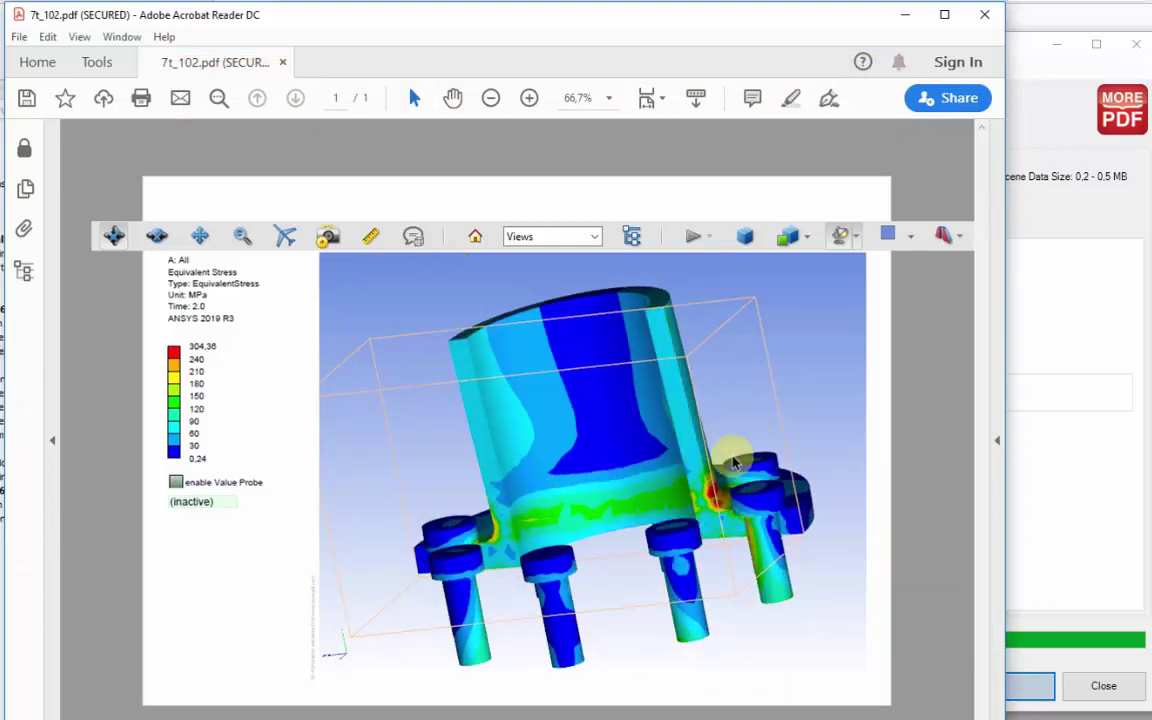
drag(735, 462, 549, 555)
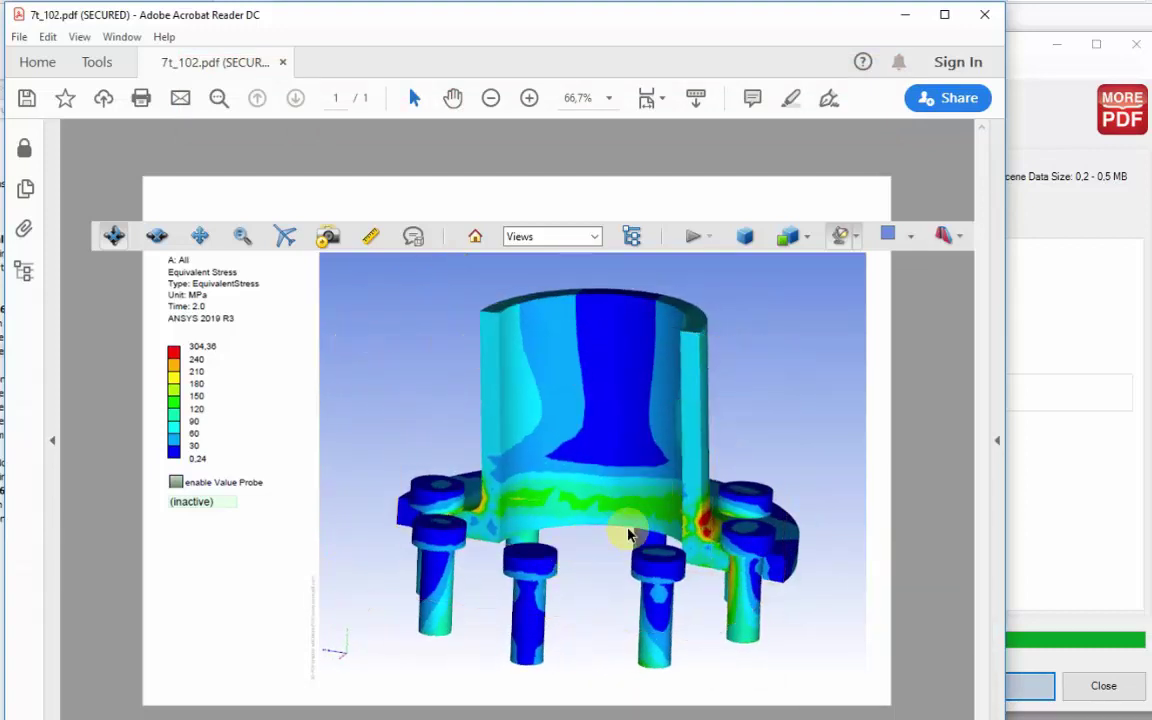
mouse_move(628, 535)
mouse_down()
mouse_move(586, 545)
mouse_move(663, 576)
mouse_move(668, 552)
mouse_move(624, 533)
mouse_up()
drag(559, 561, 668, 458)
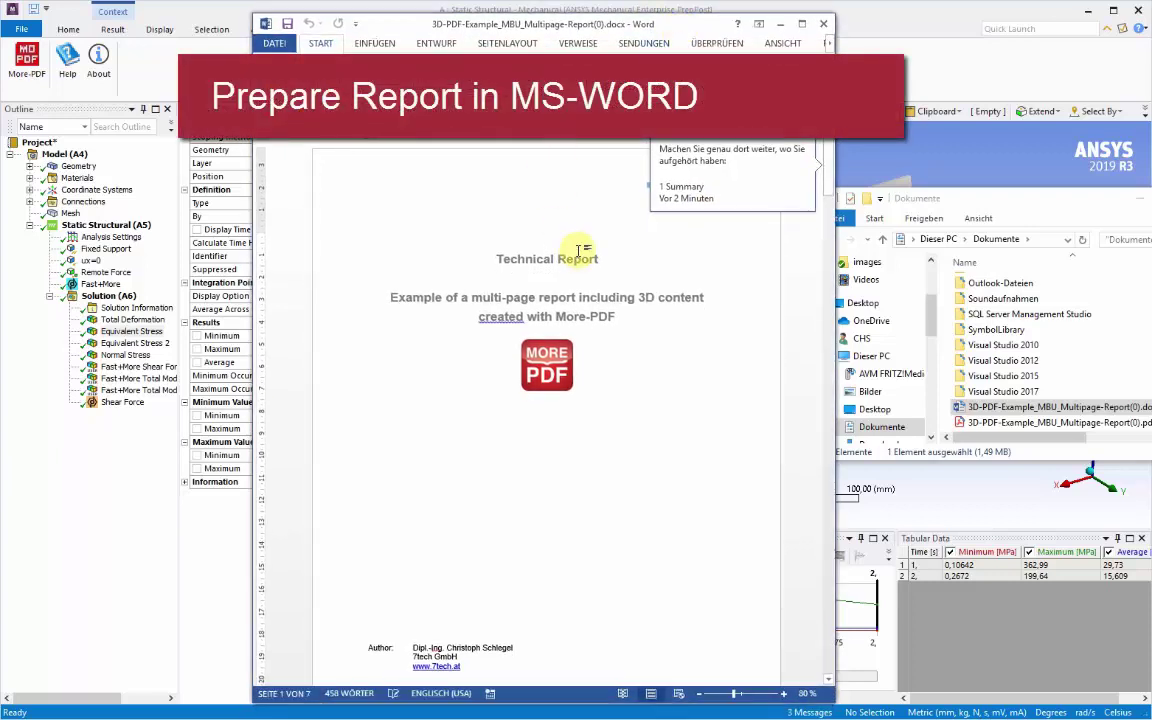
Review the Word report from its title page through the Summary, including the blank area above Fig. 1-1, to chapter 2.
scroll(615, 272, down, 2)
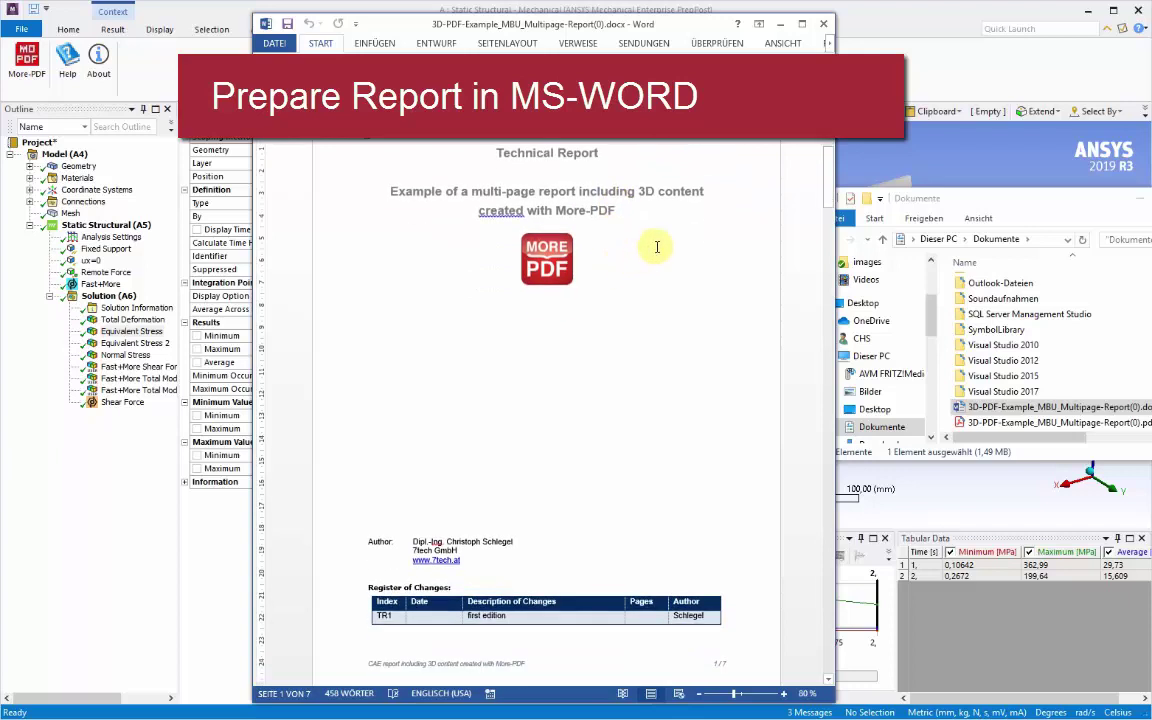
scroll(660, 255, down, 3)
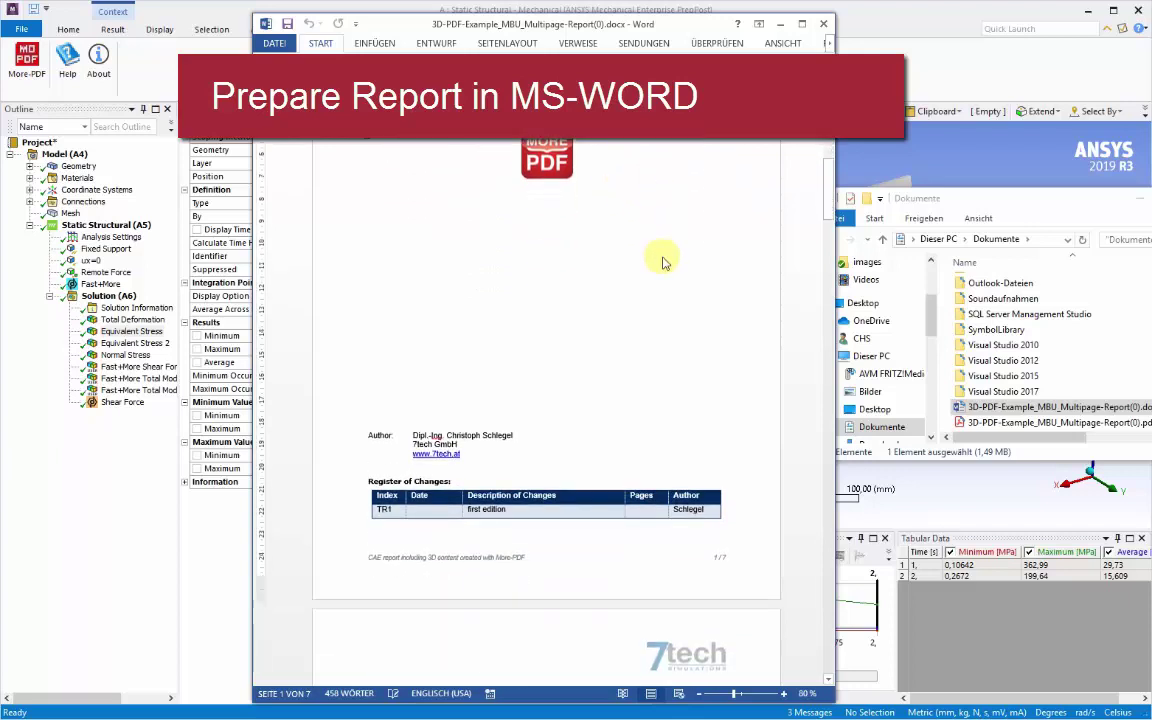
scroll(662, 262, up, 1)
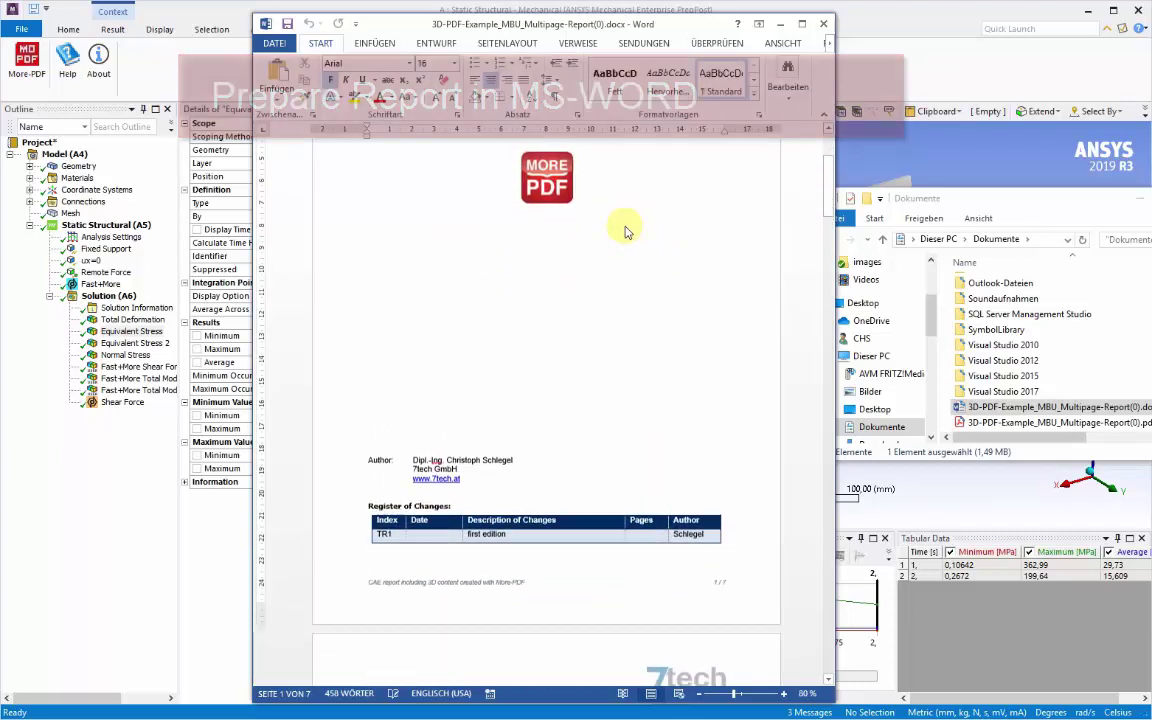
scroll(685, 252, down, 6)
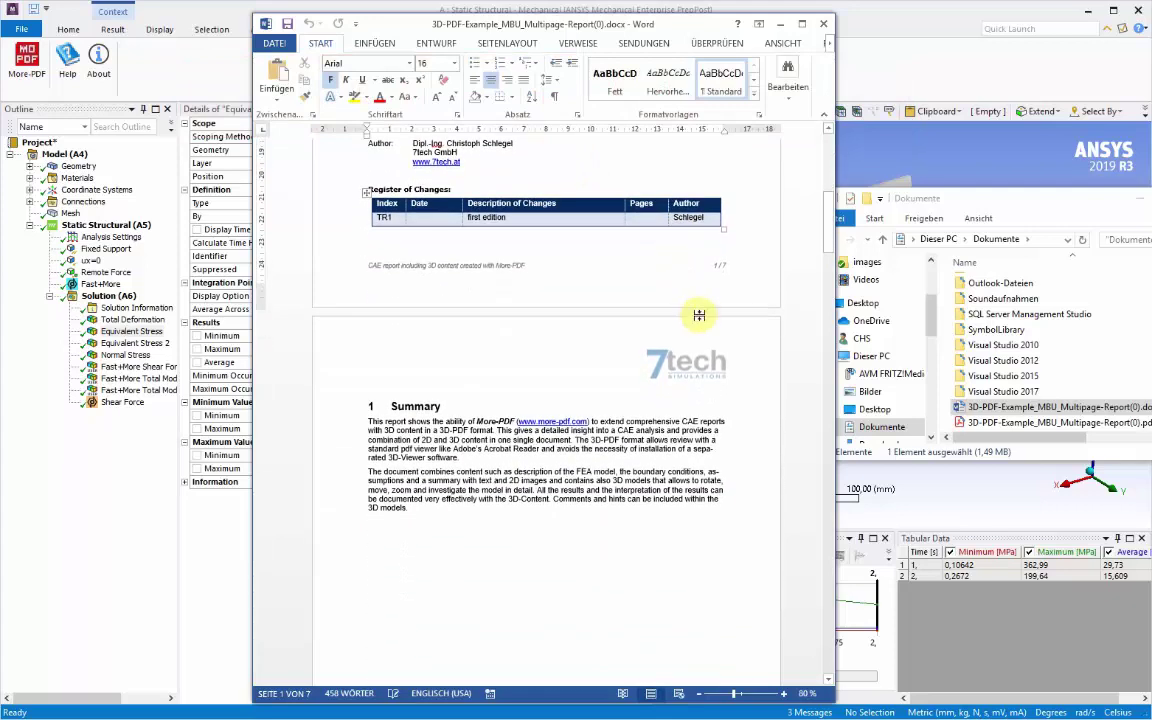
scroll(652, 422, down, 3)
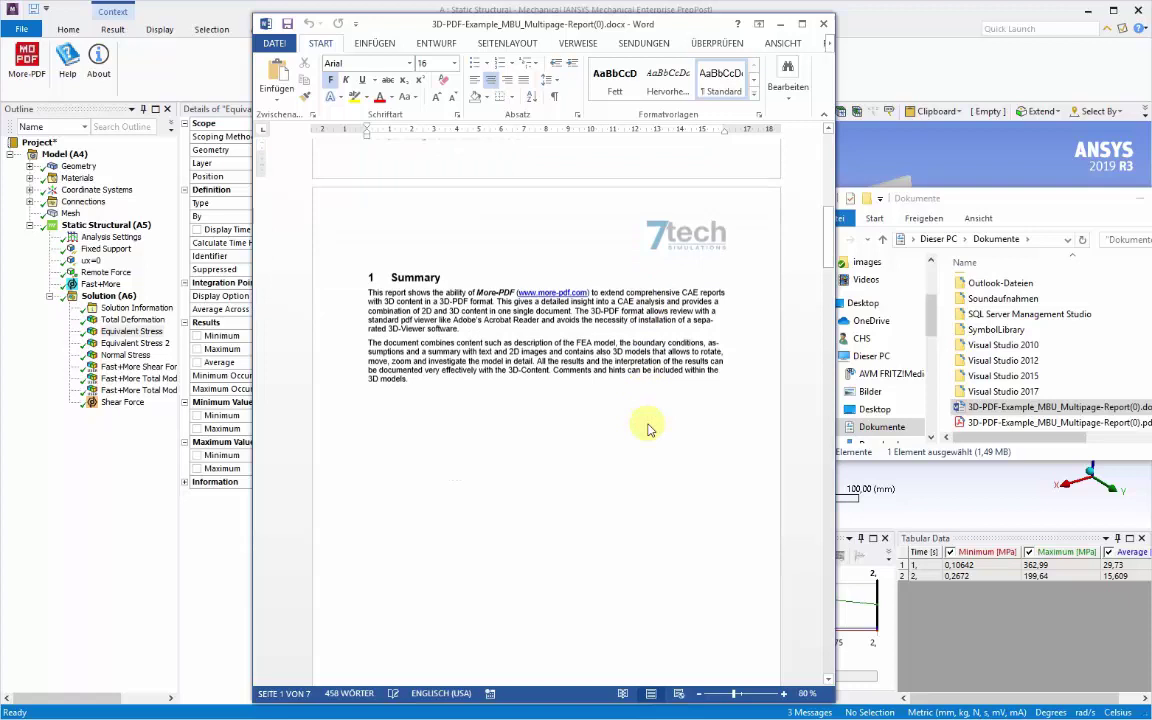
scroll(650, 304, down, 2)
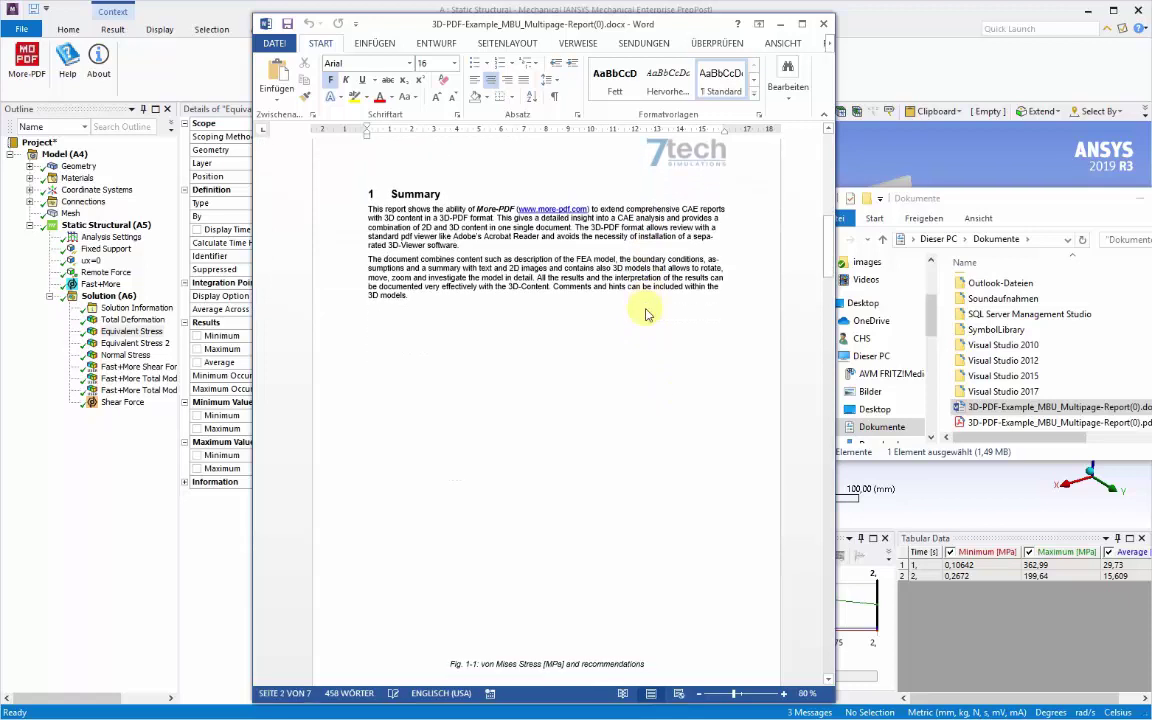
scroll(645, 314, down, 1)
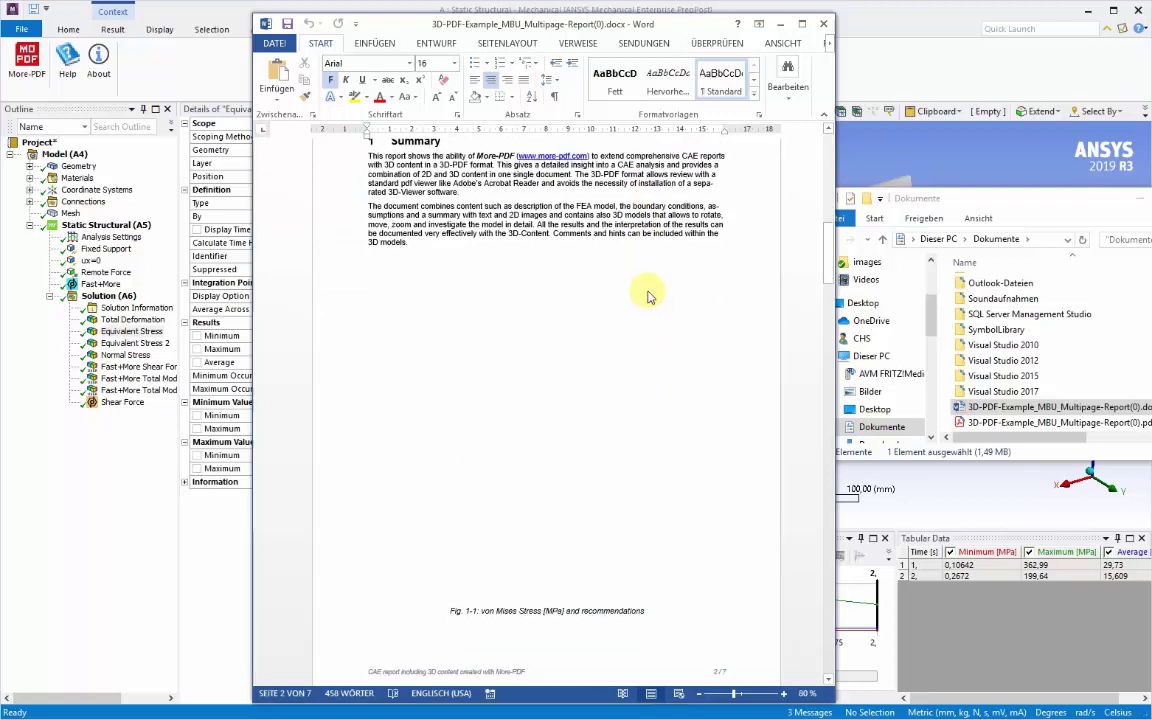
scroll(666, 222, up, 1)
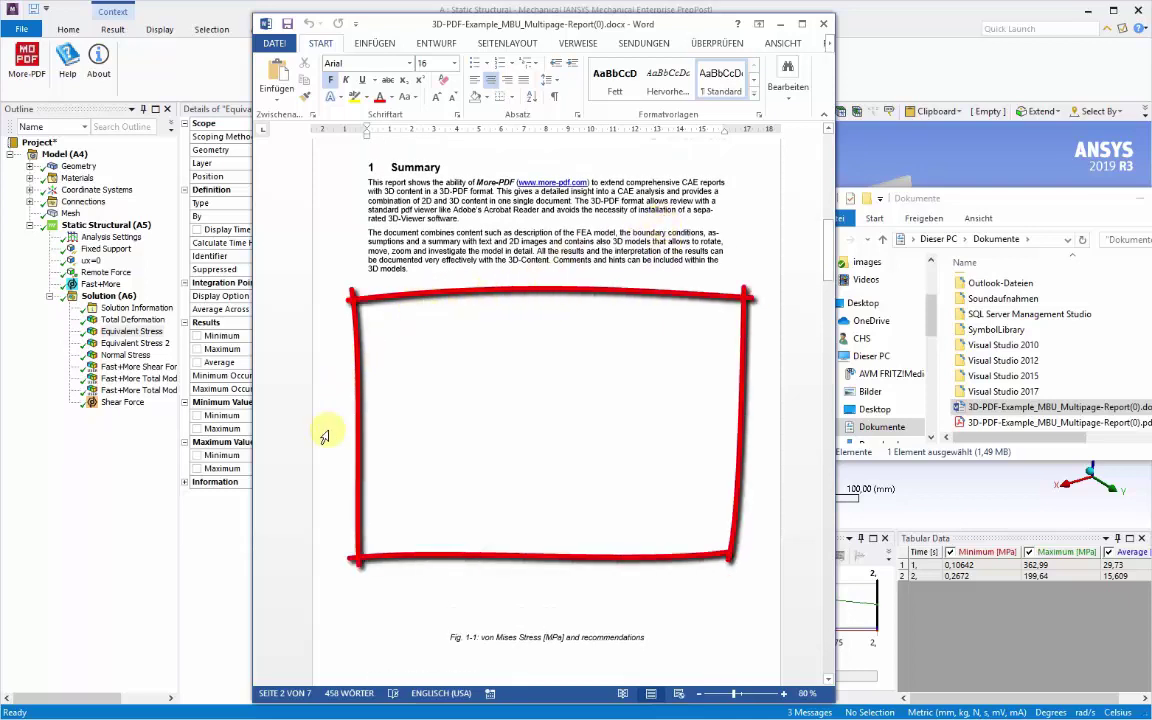
scroll(706, 313, down, 1)
scroll(706, 313, down, 10)
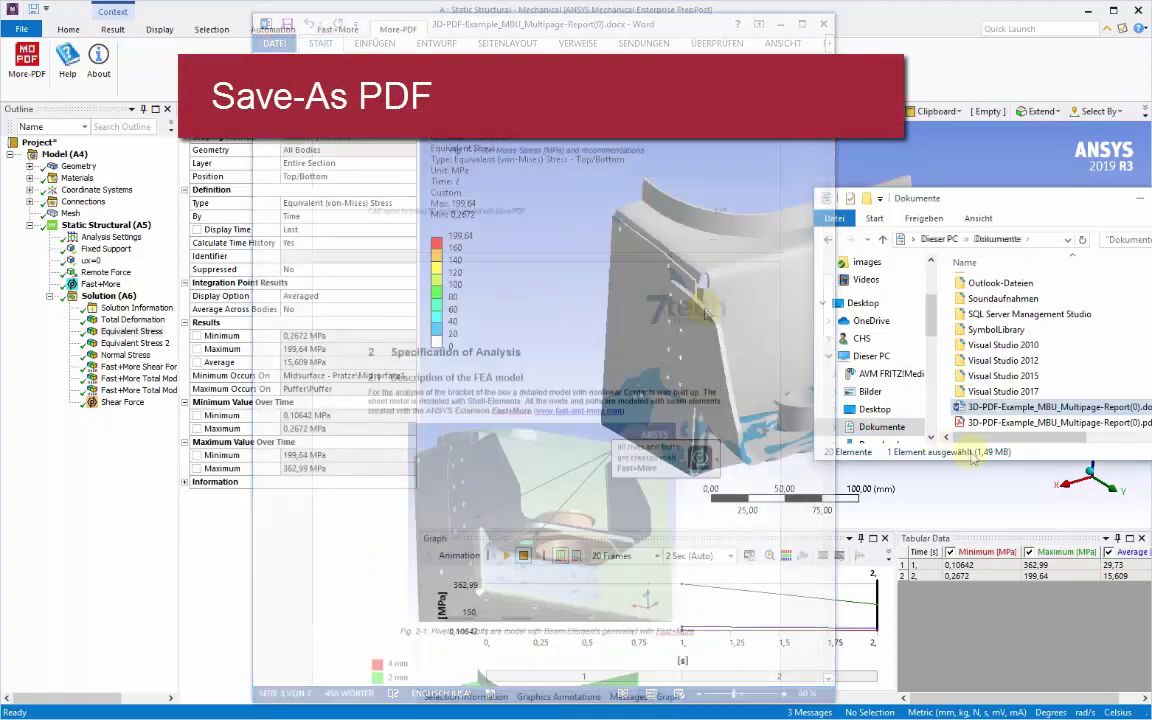
Open 3D-PDF-Example_MBU_Multipage-Report(0).pdf and examine the blank area above Fig. 1-1 on its Summary page.
click(1000, 422)
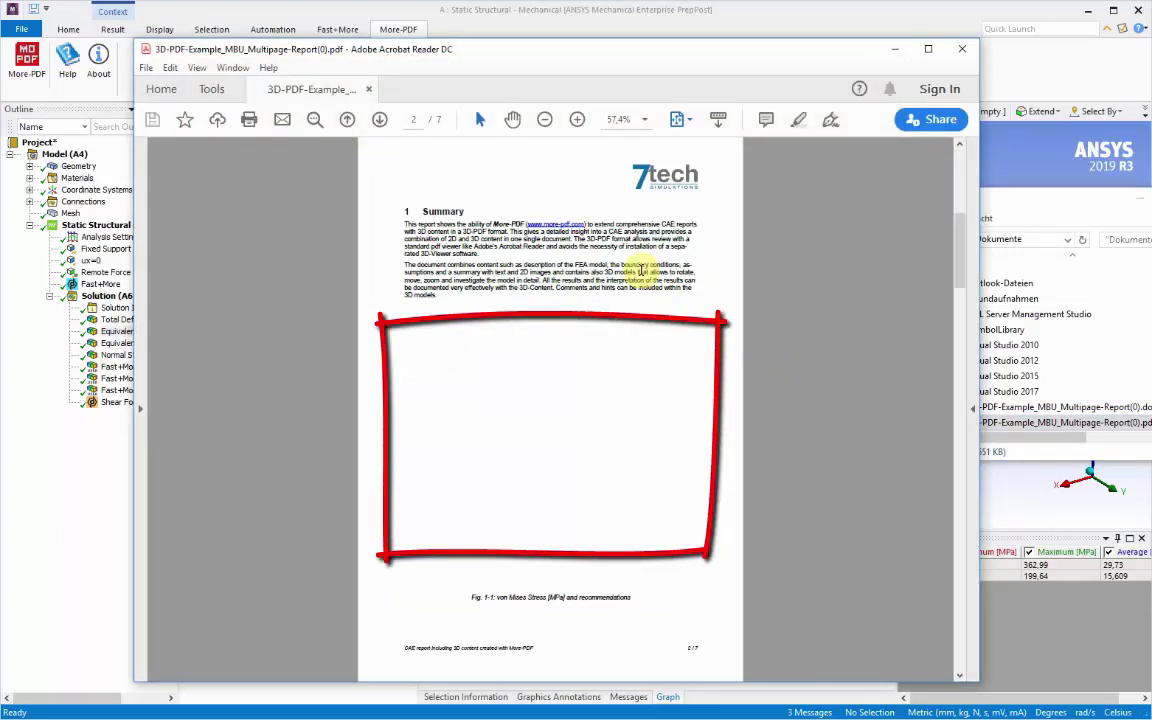
scroll(641, 271, down, 3)
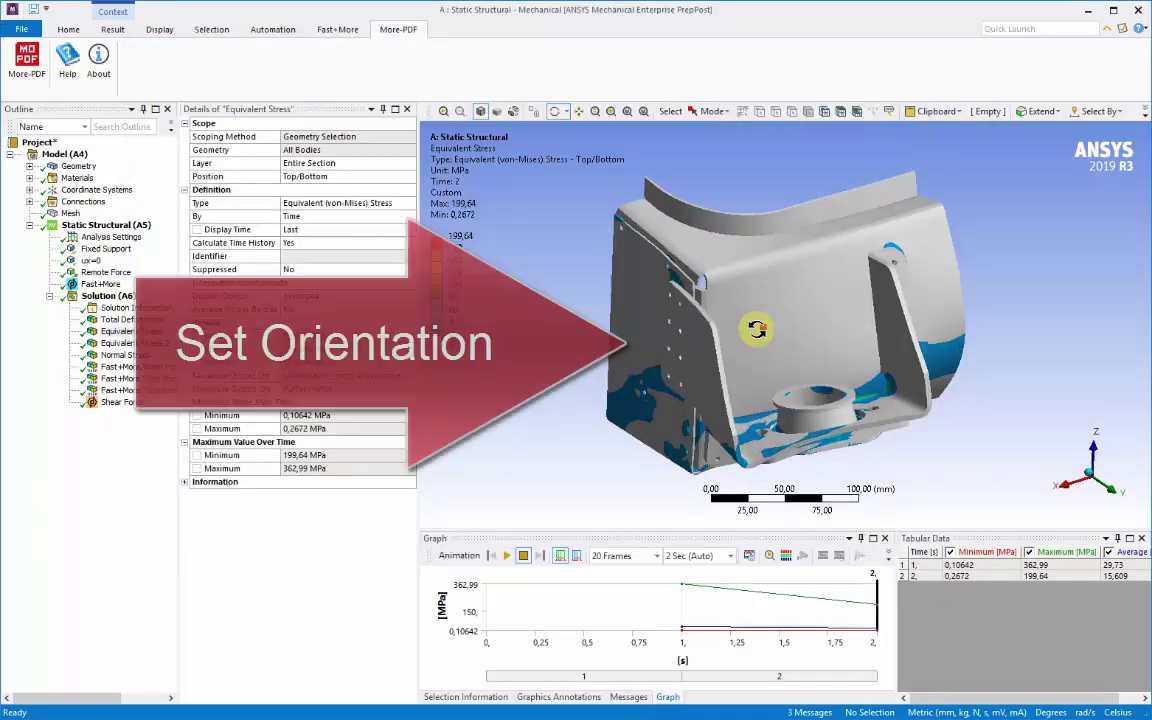
Orient the bracket model in ANSYS Mechanical and start a More-PDF export of the Equivalent Stress result.
drag(753, 338, 756, 334)
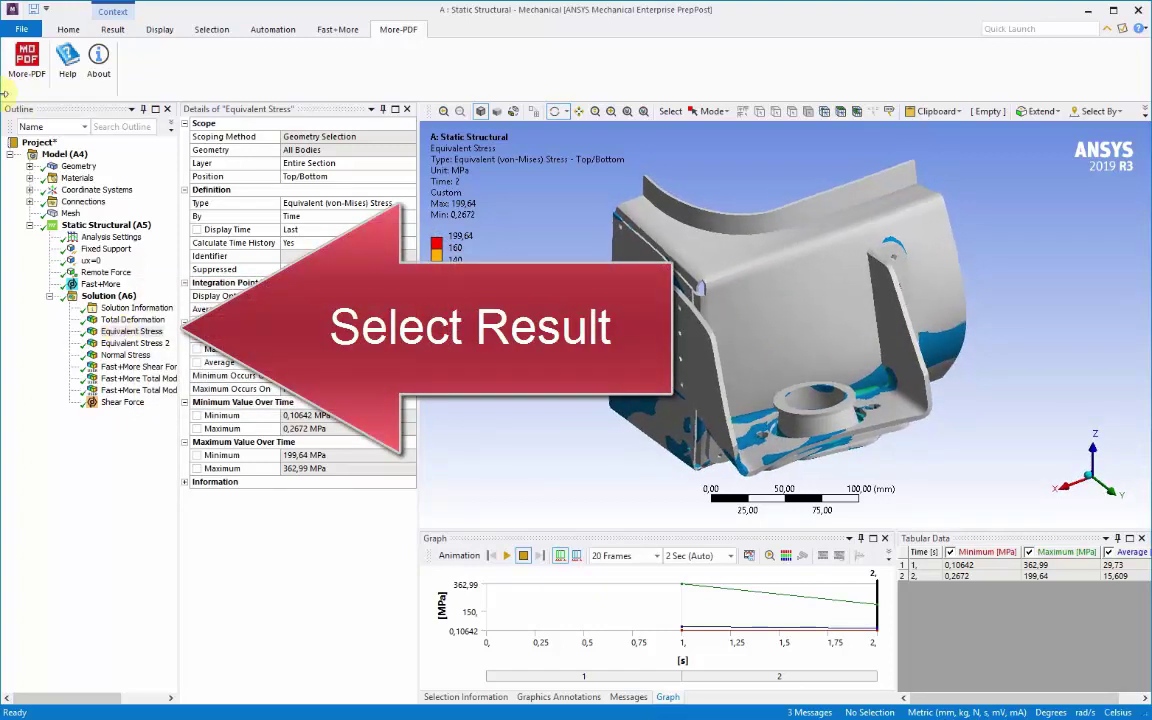
click(27, 60)
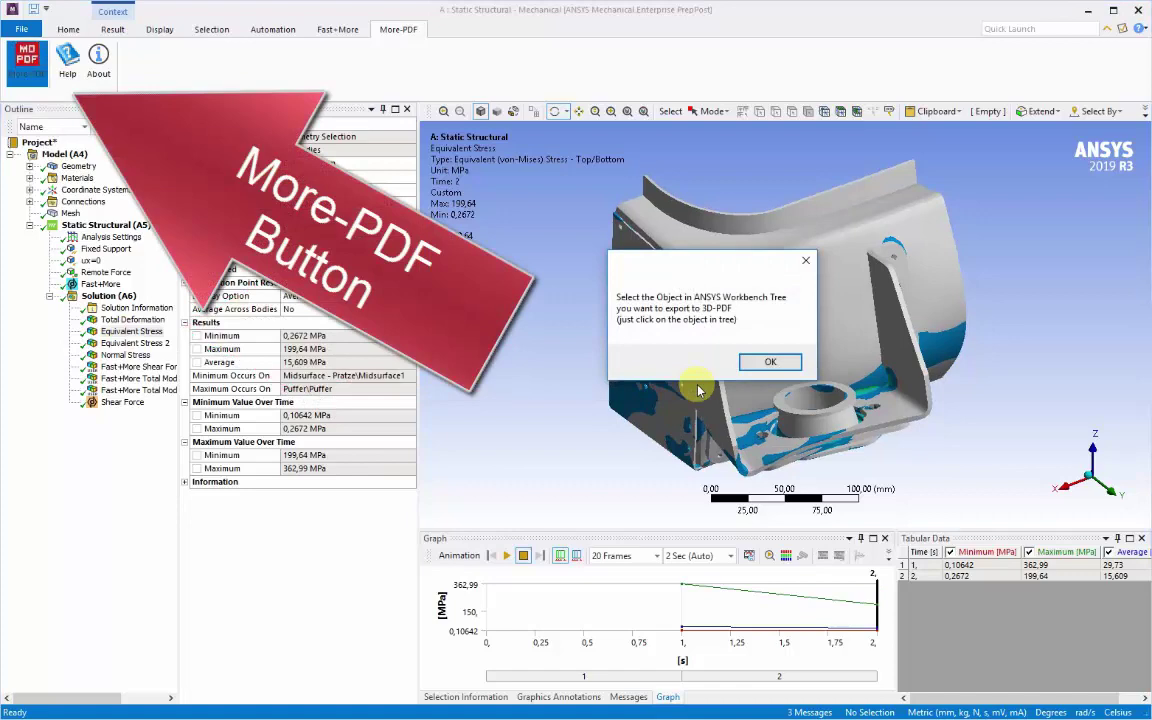
click(770, 362)
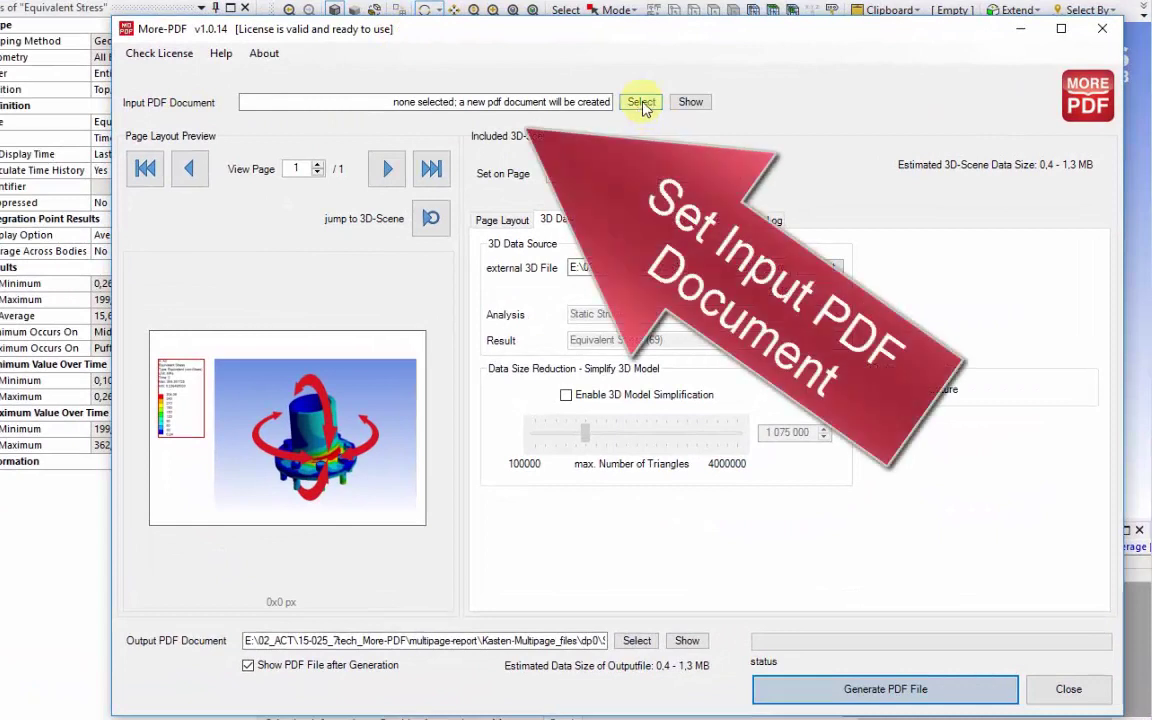
Choose 3D-PDF-Example_MBU_Multipage-Report(0).pdf from the Dokumente folder as the input PDF document.
click(641, 103)
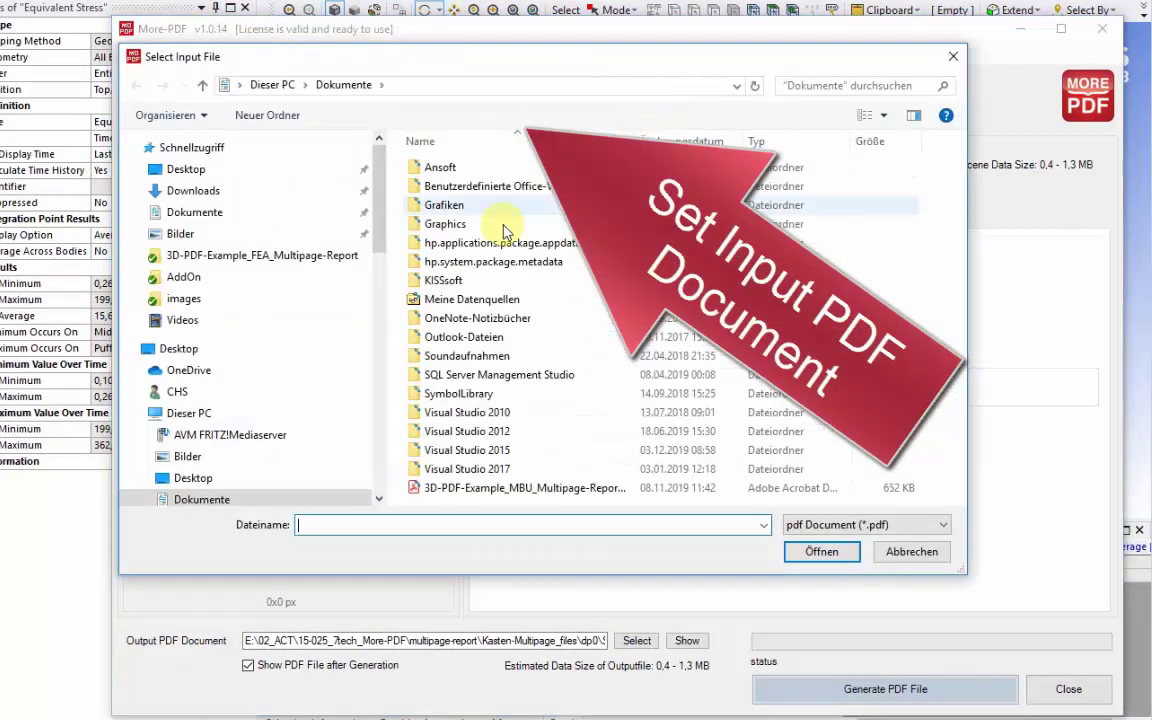
click(480, 488)
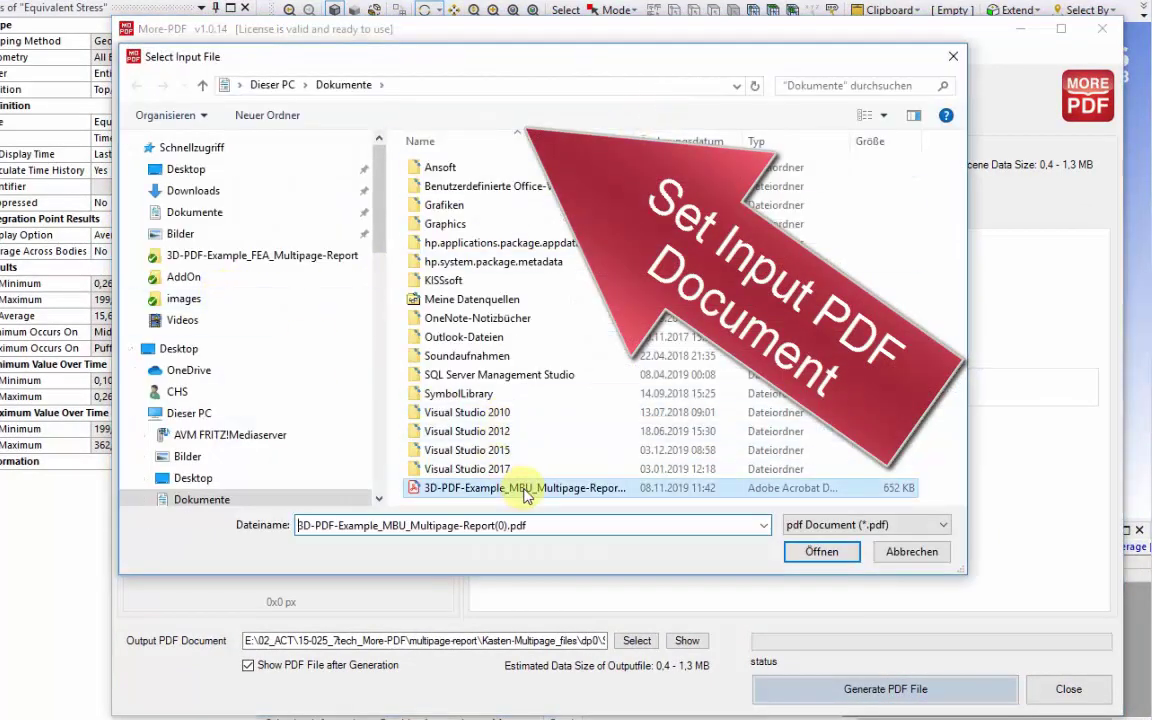
click(817, 560)
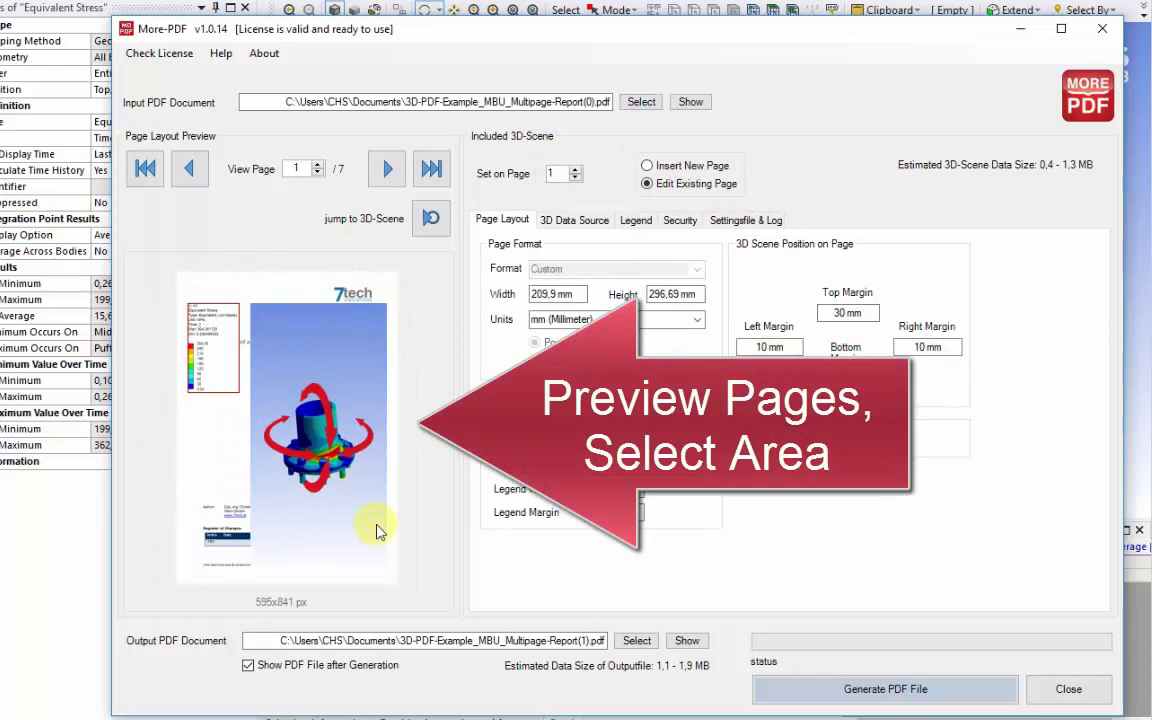
Place the 3D scene on page 2, preview the report through page 5, and return the preview to page 2.
click(575, 171)
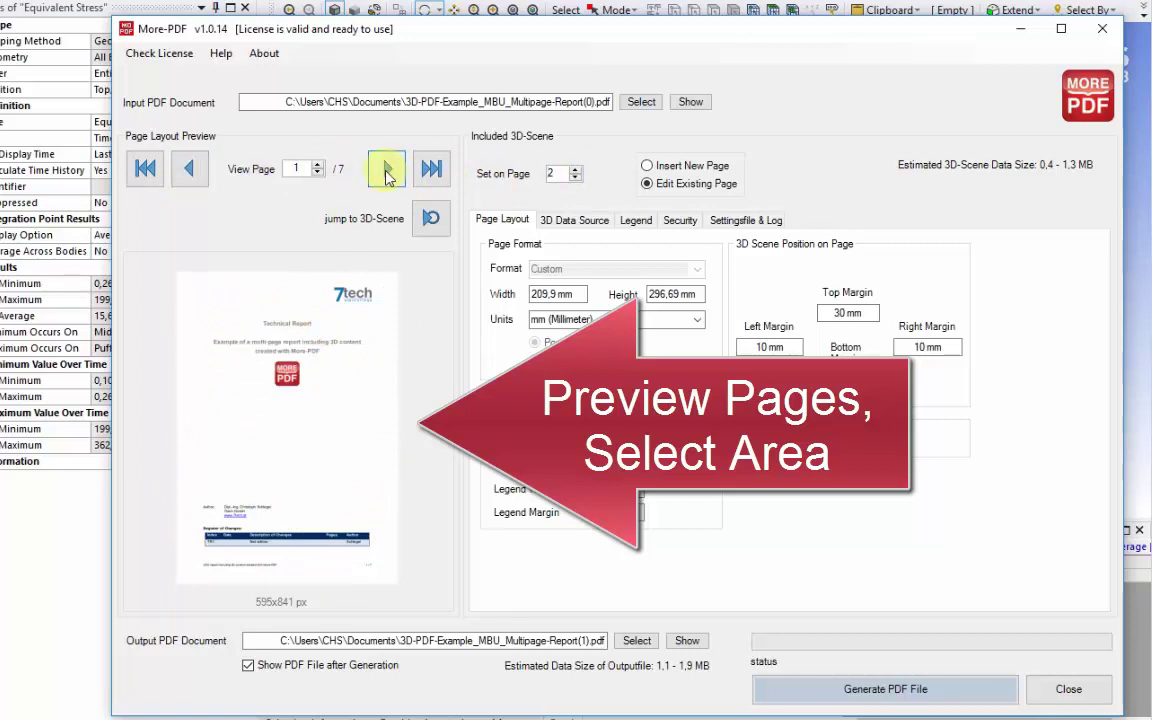
click(389, 176)
click(389, 176)
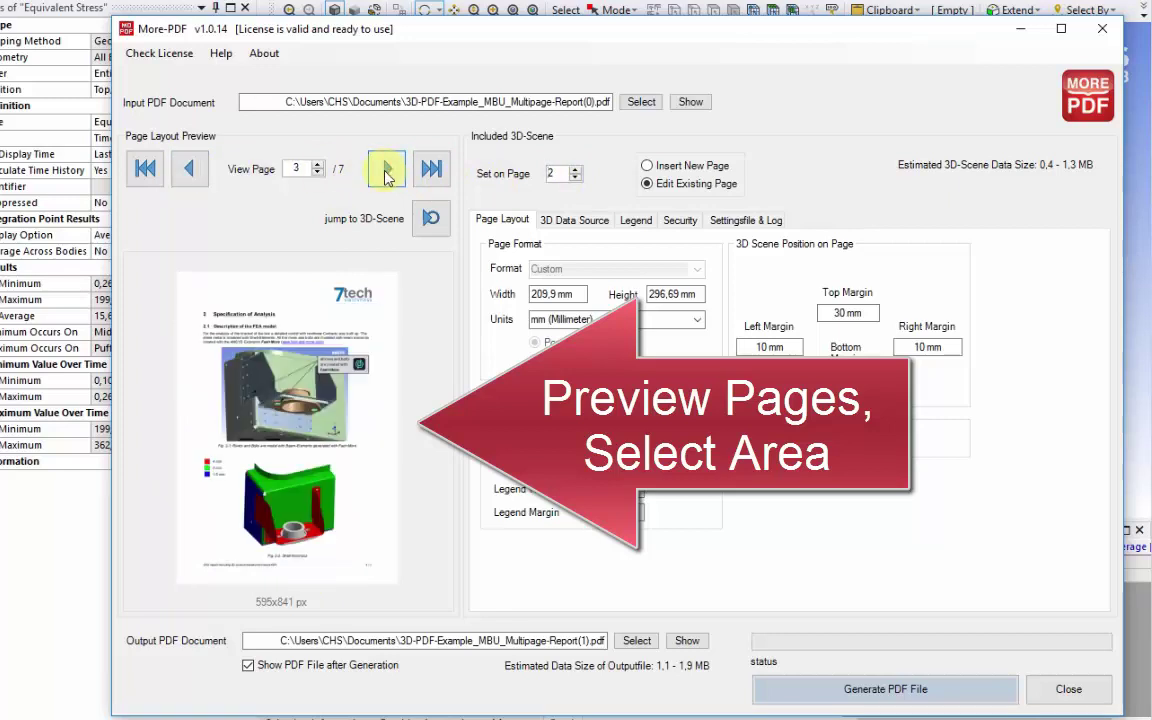
click(389, 176)
click(388, 176)
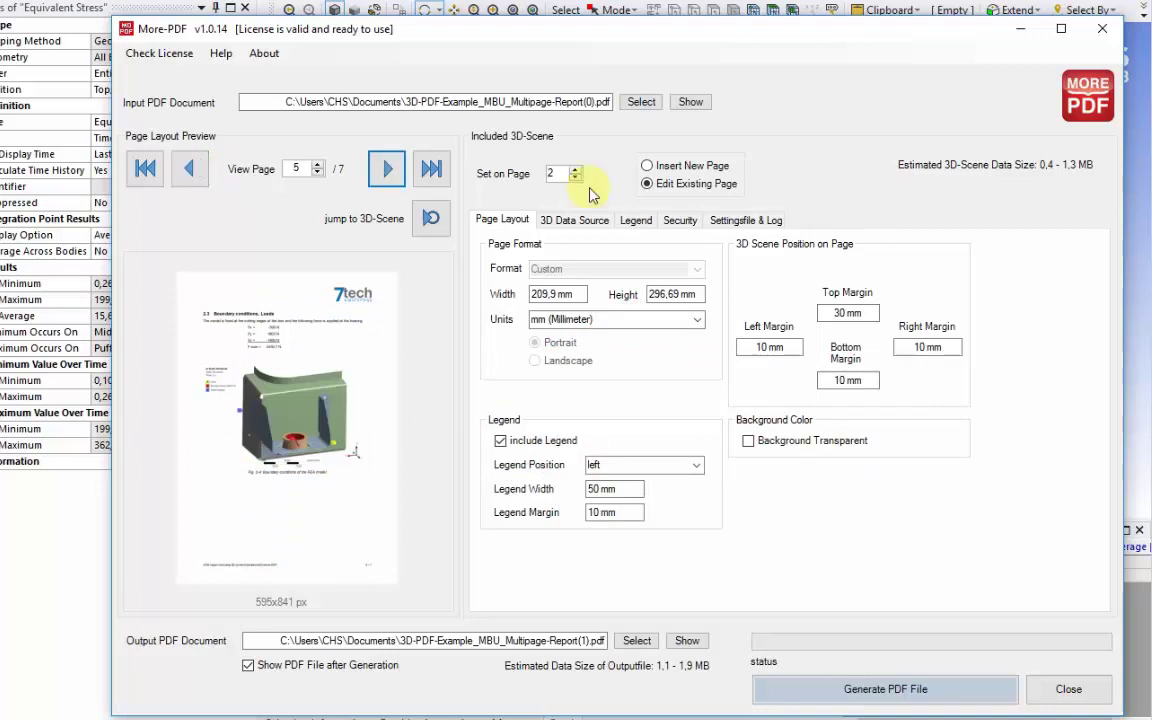
click(196, 175)
click(195, 175)
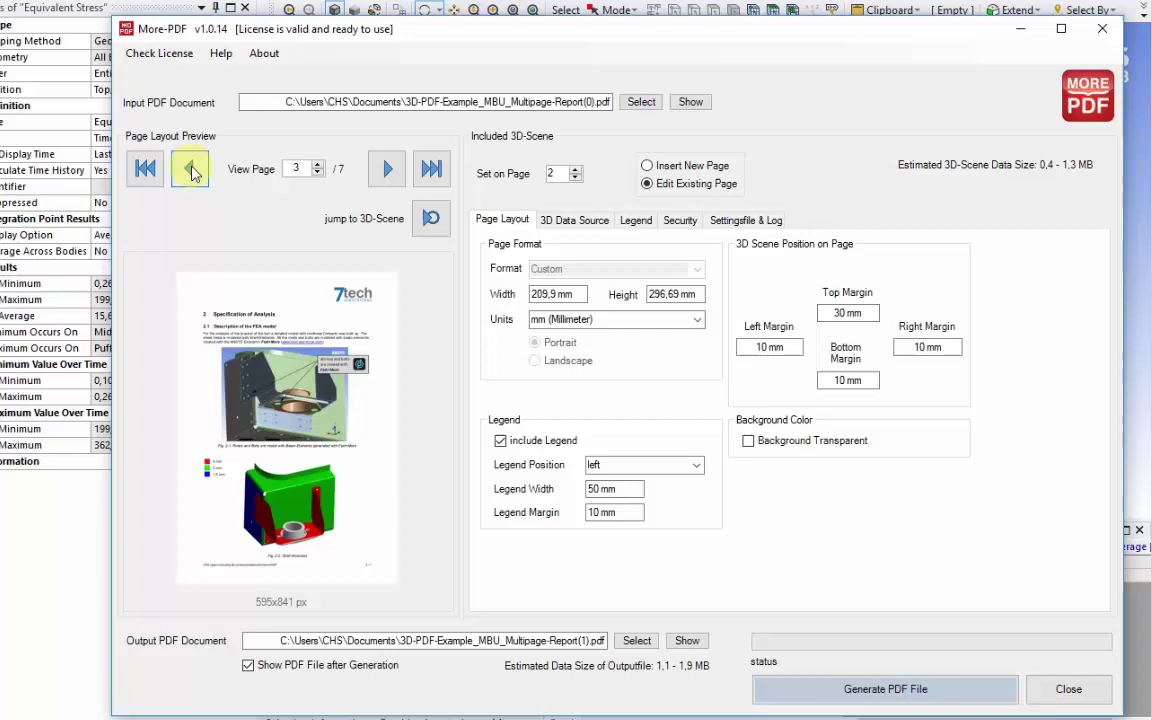
click(195, 174)
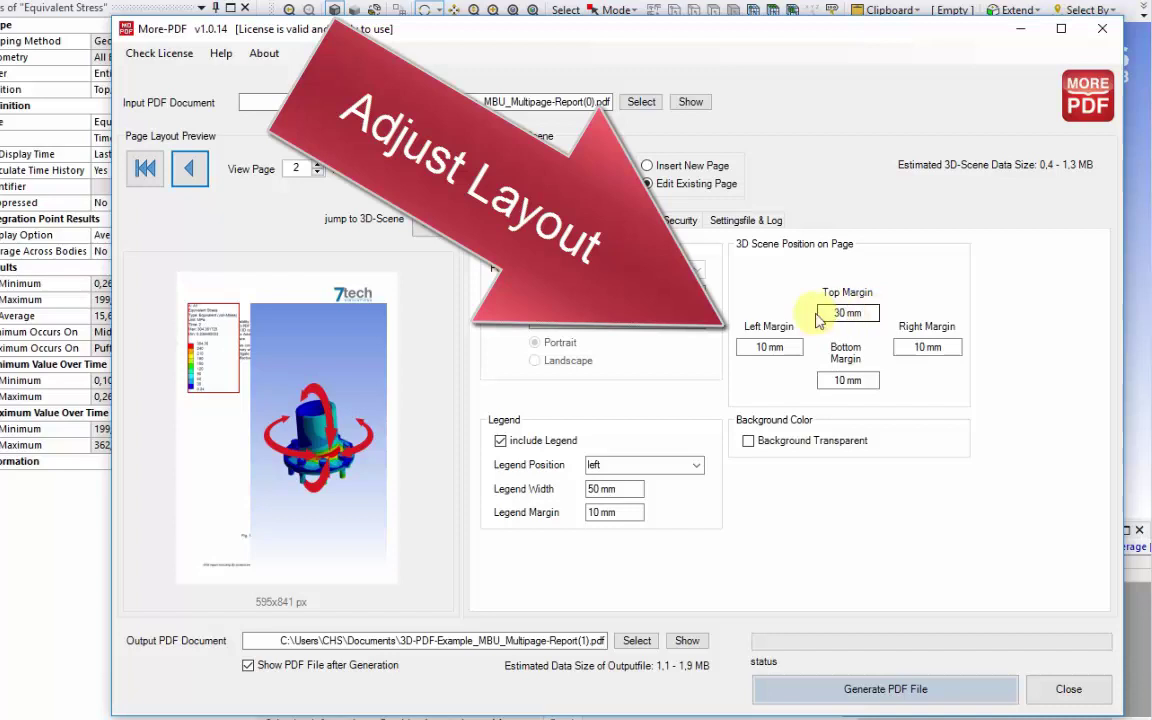
Set the 3D scene's top margin to 100 mm and its bottom margin to 50 mm.
drag(872, 310, 801, 314)
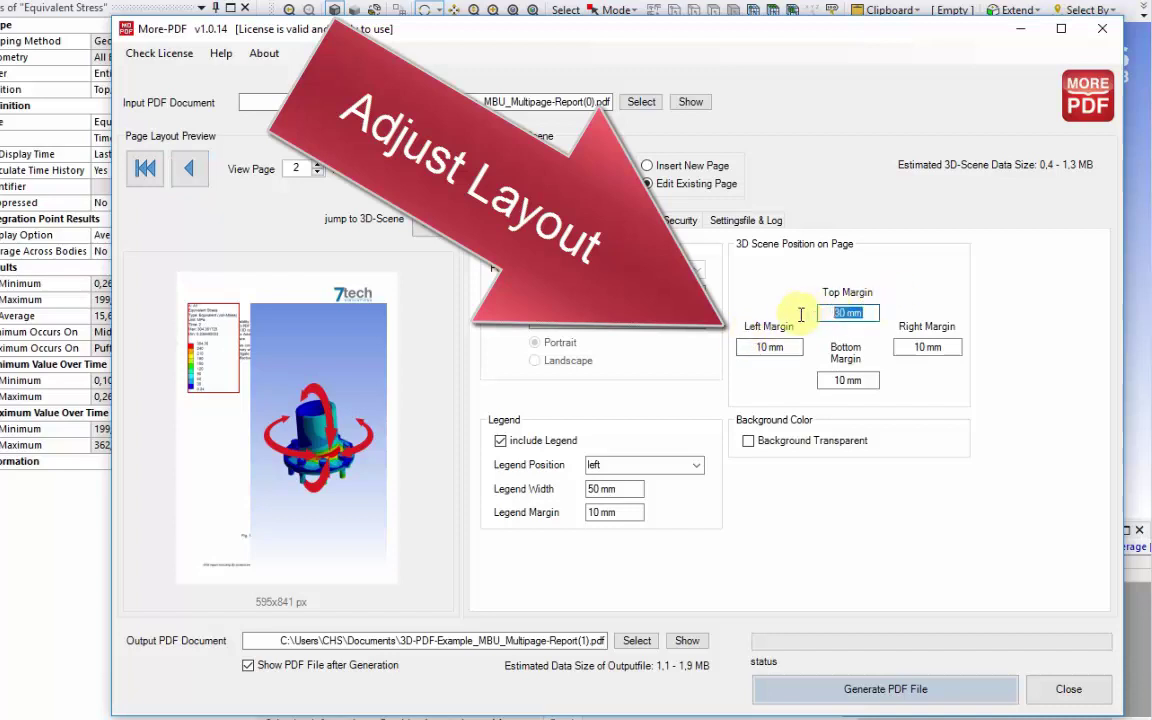
key(BackSpace)
text(100)
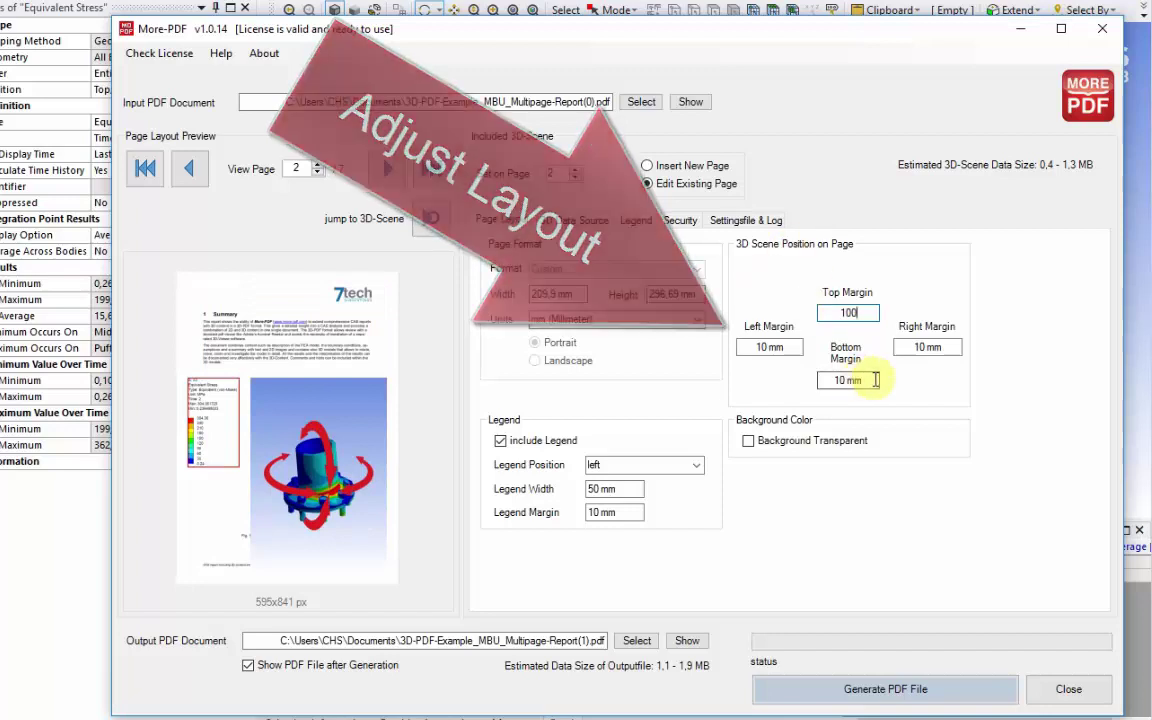
drag(872, 380, 790, 360)
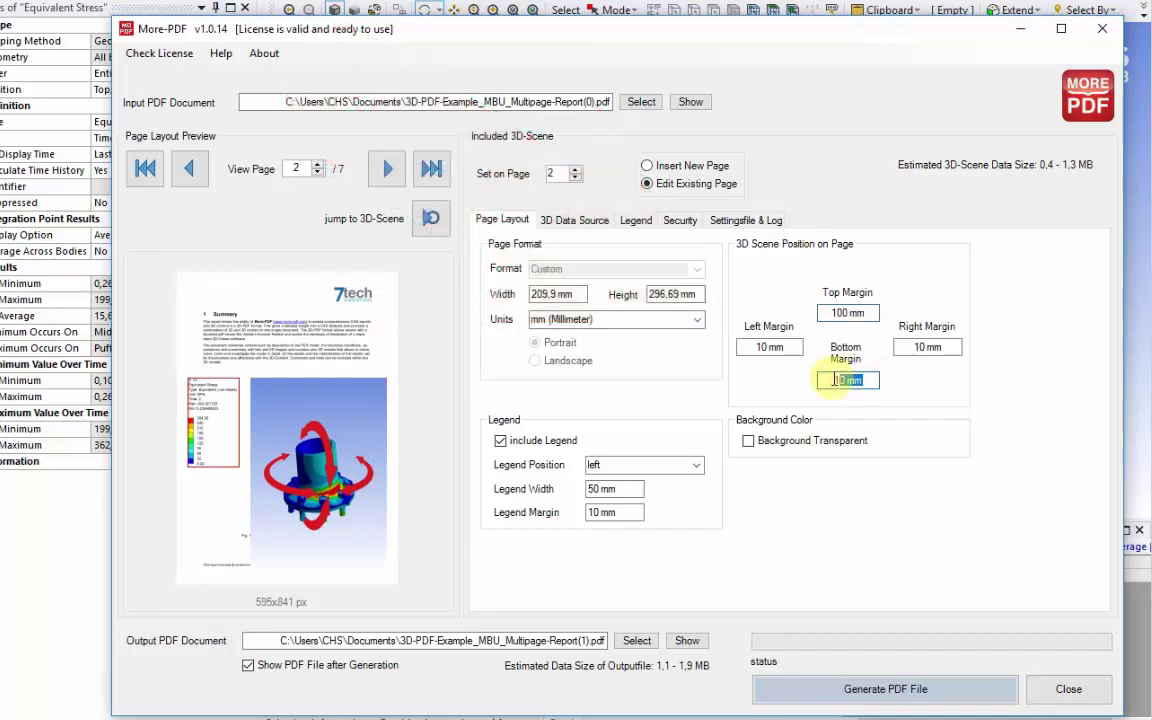
text(50)
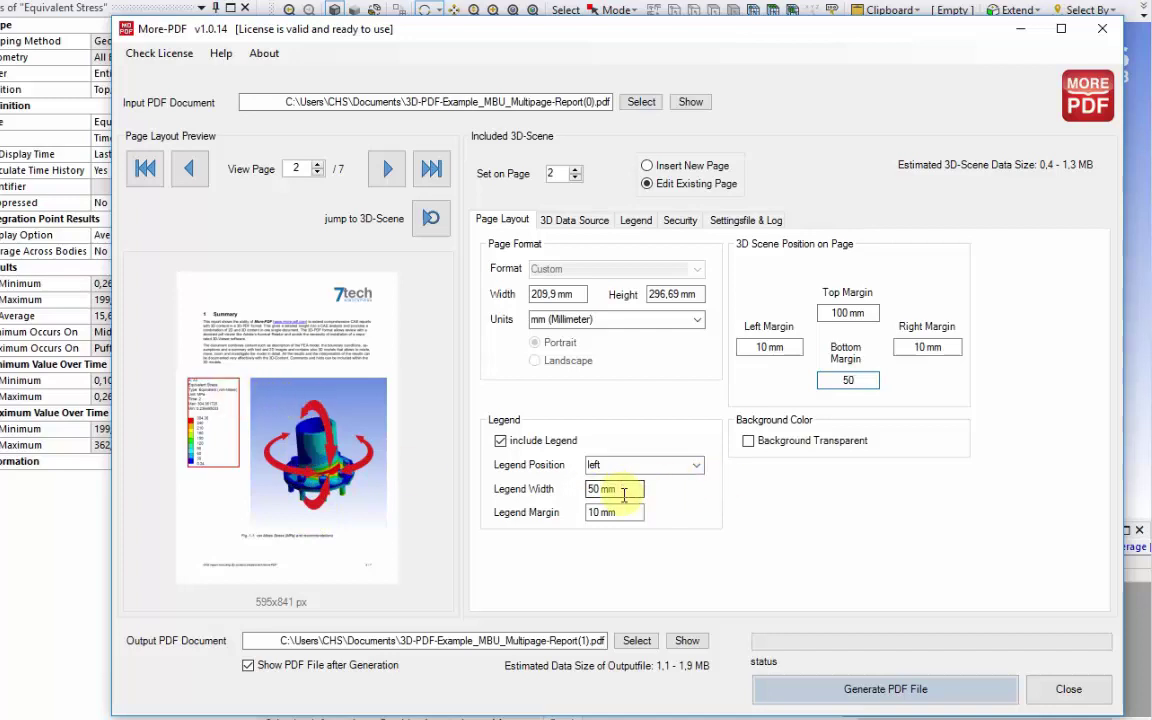
Set the legend margin to 2 mm and the legend width to 40 mm.
drag(645, 512, 550, 520)
text(2)
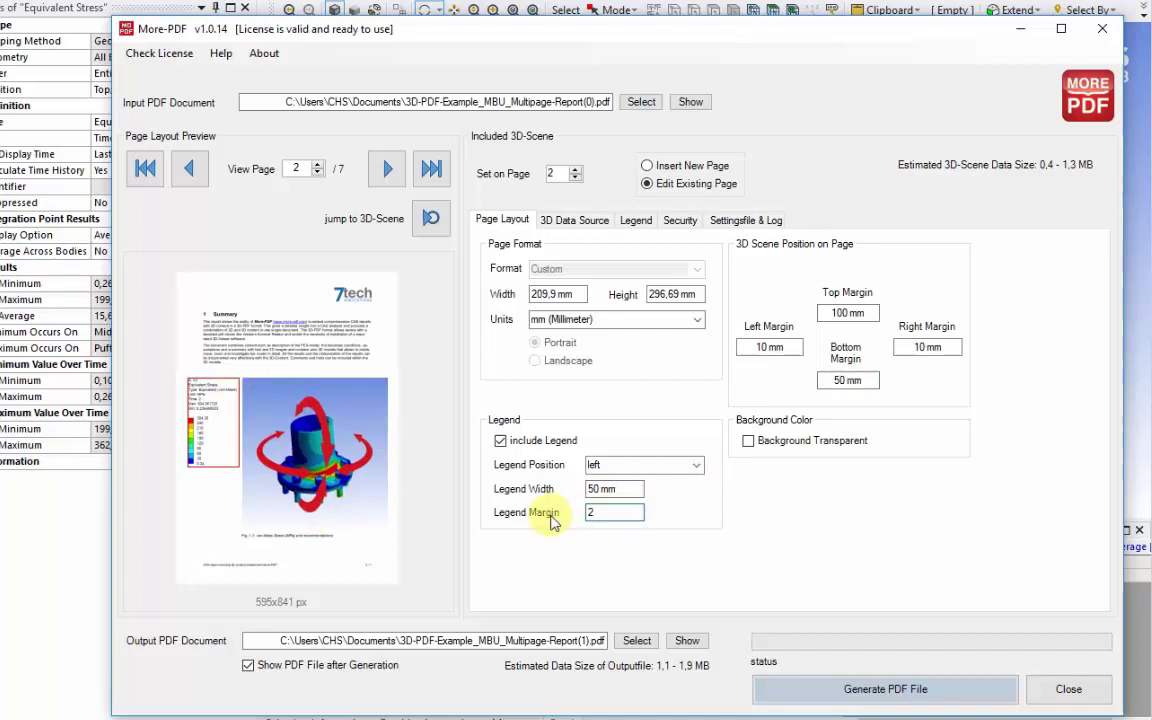
drag(640, 488, 560, 490)
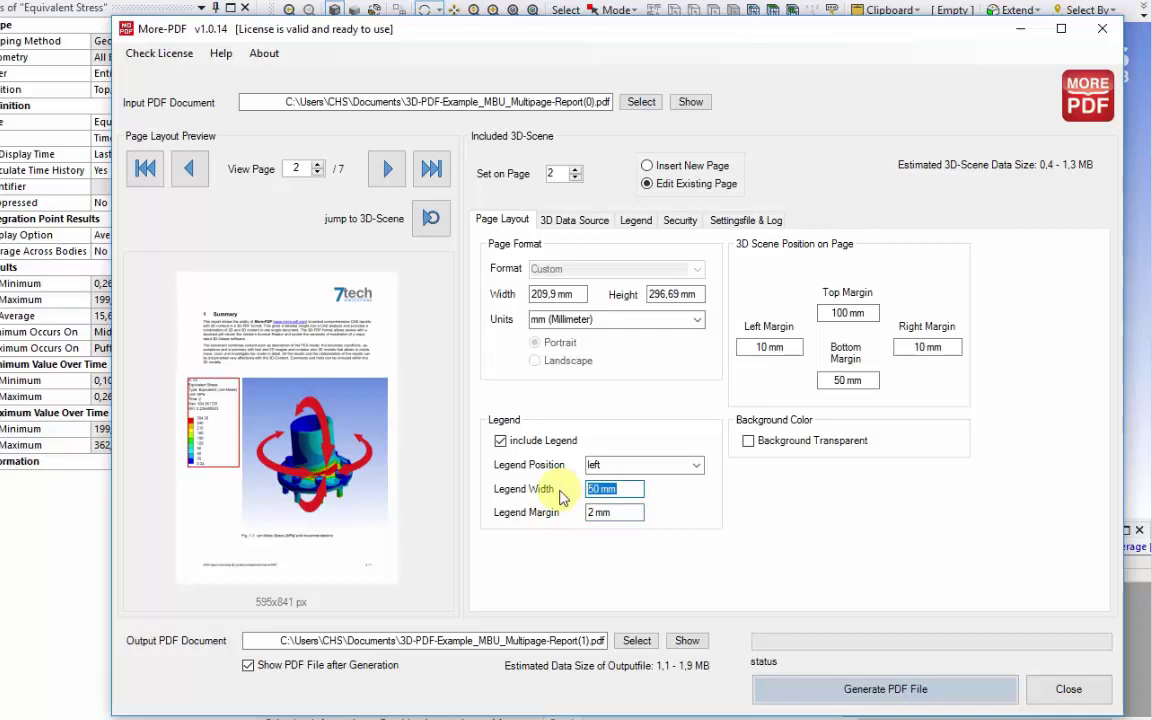
text(40)
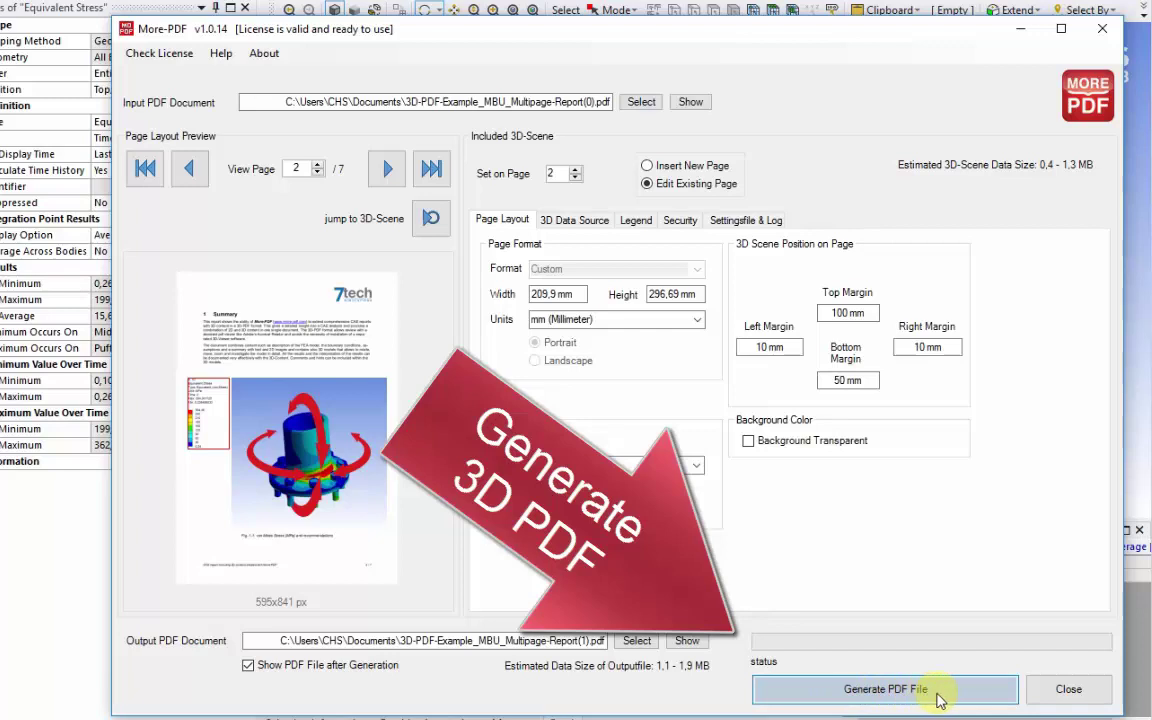
Generate the multi-page 3D PDF report and inspect the stress model on its Summary page from different angles.
click(884, 700)
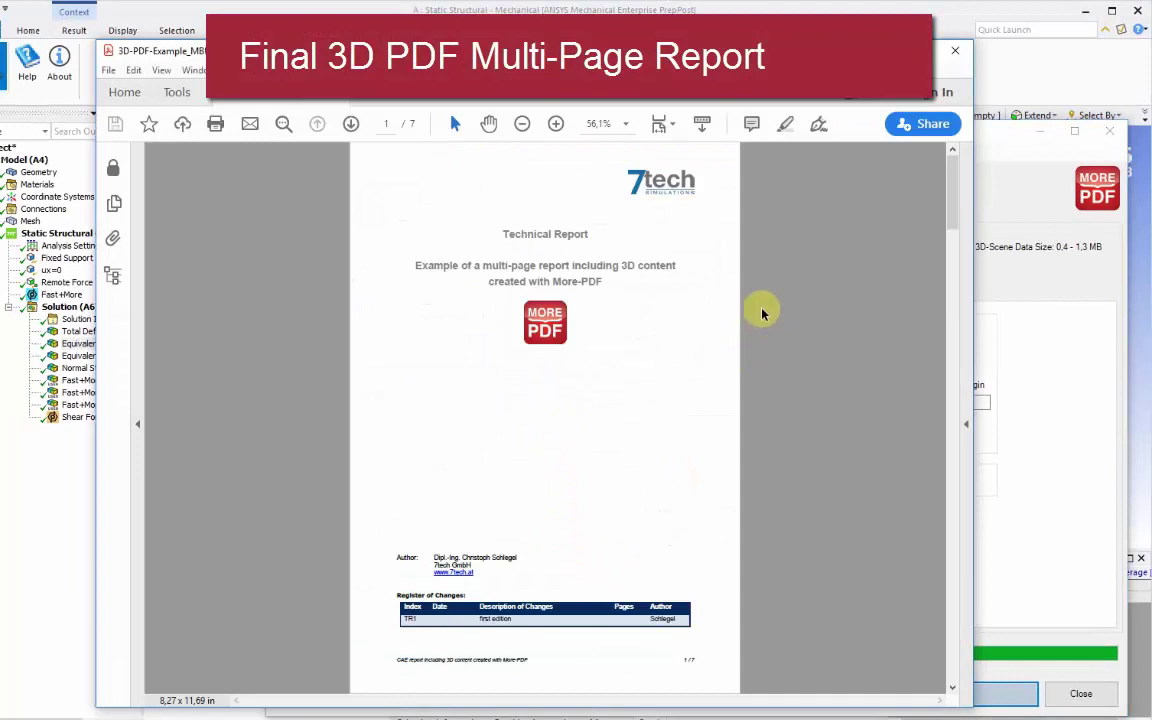
scroll(762, 320, down, 3)
scroll(762, 318, down, 2)
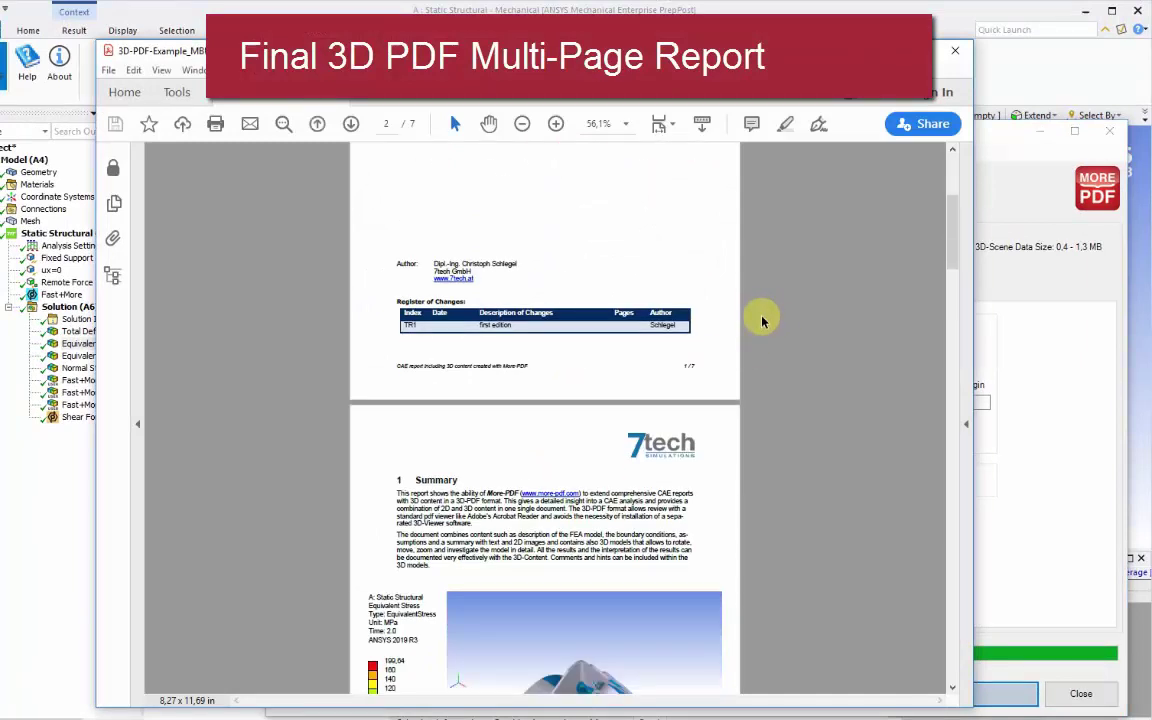
scroll(761, 315, down, 3)
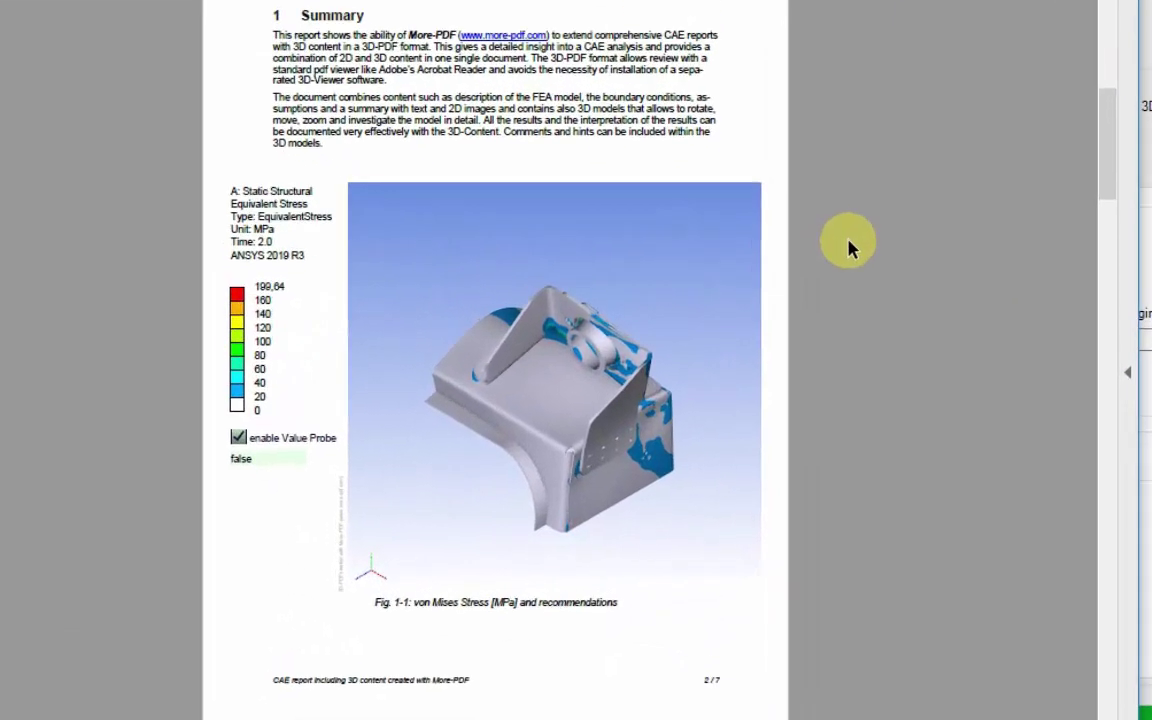
click(581, 456)
drag(581, 456, 650, 330)
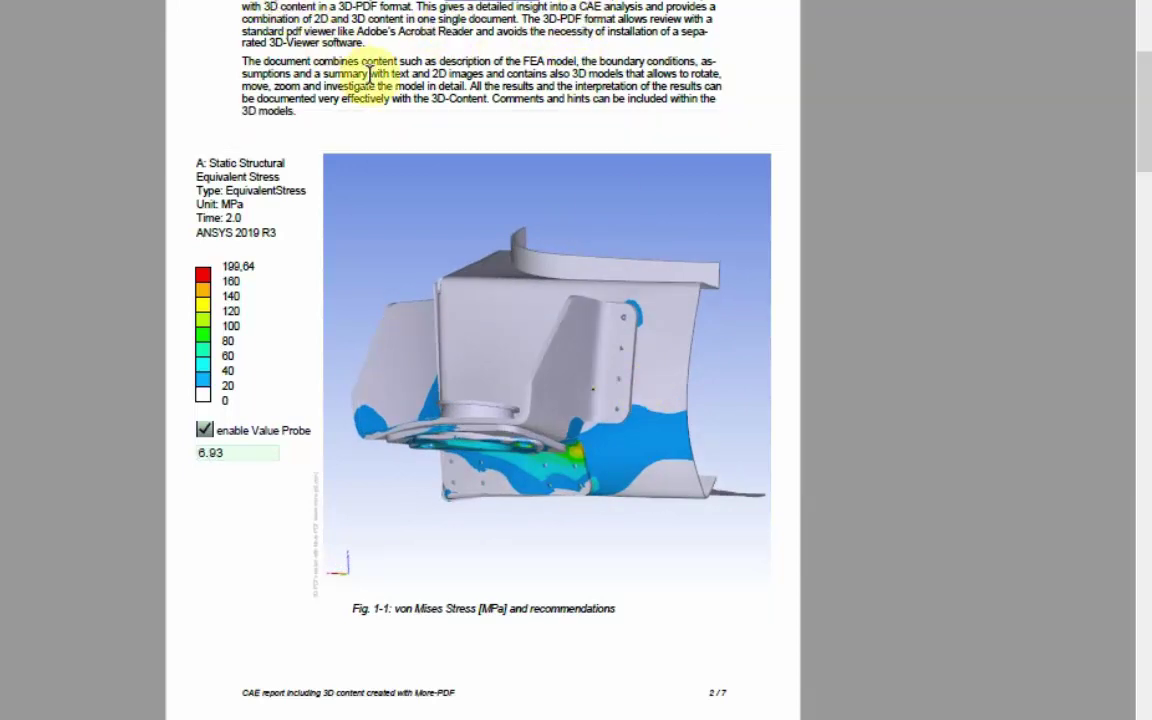
Review the Specification of Analysis and material data pages, and return to page 2 to rotate the stress model.
scroll(940, 450, down, 5)
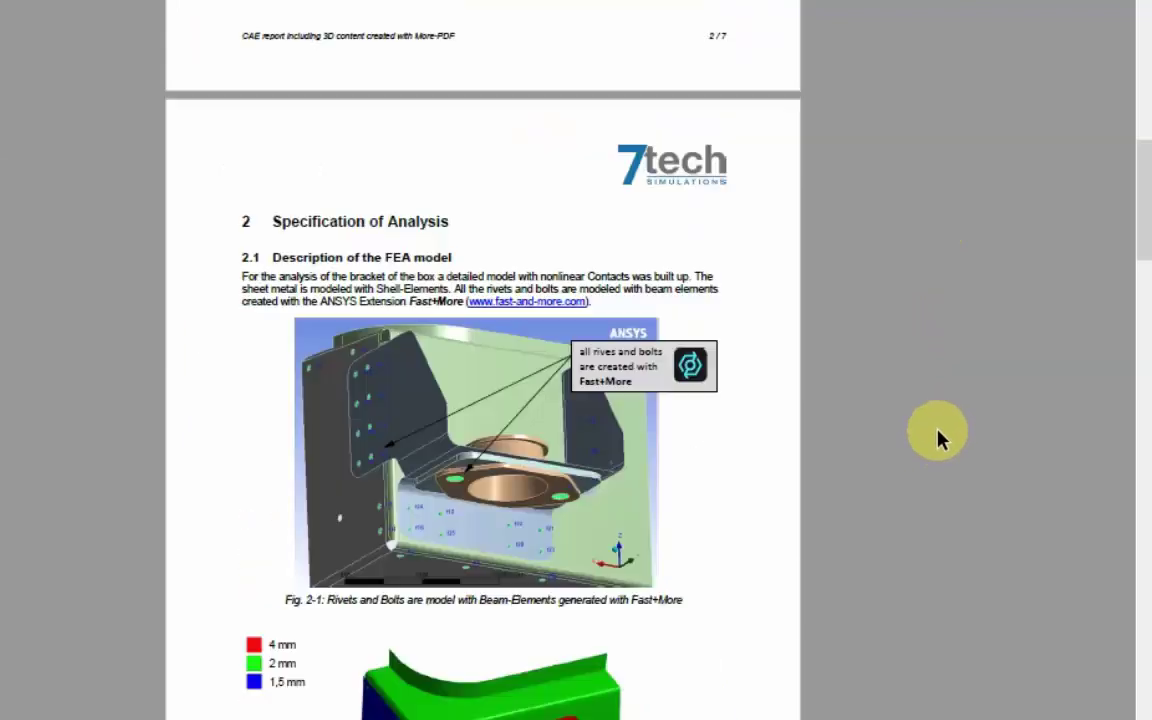
scroll(600, 495, down, 2)
scroll(600, 495, down, 5)
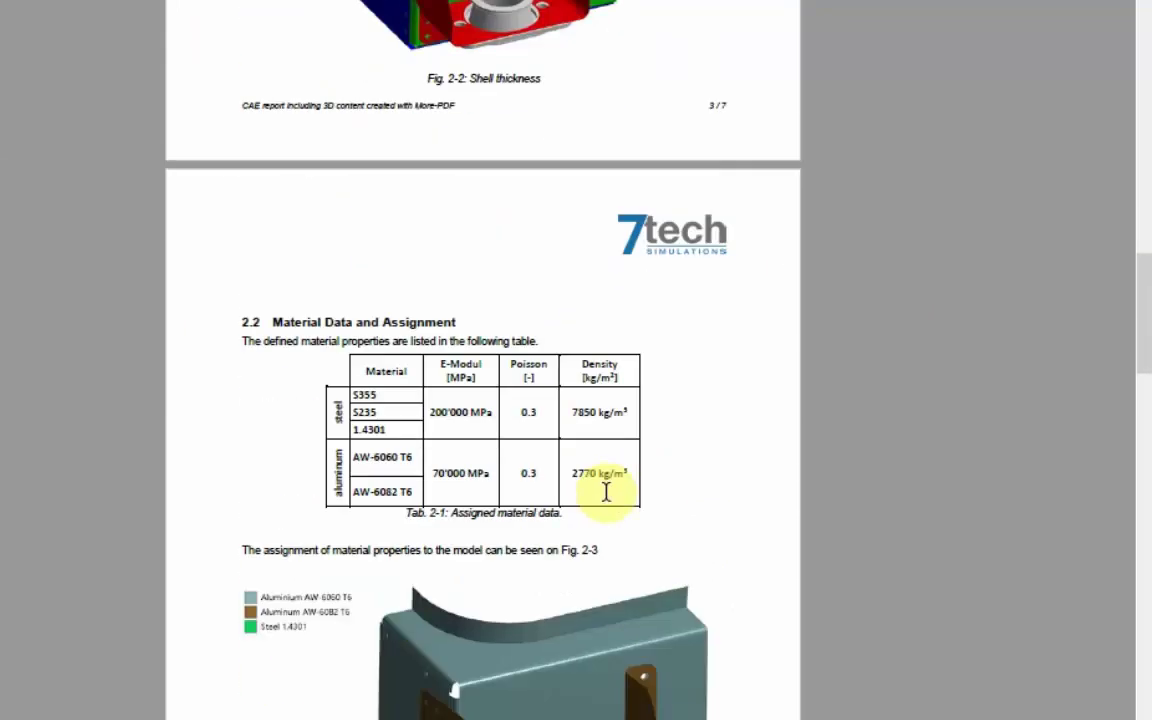
scroll(606, 490, up, 5)
scroll(600, 488, up, 8)
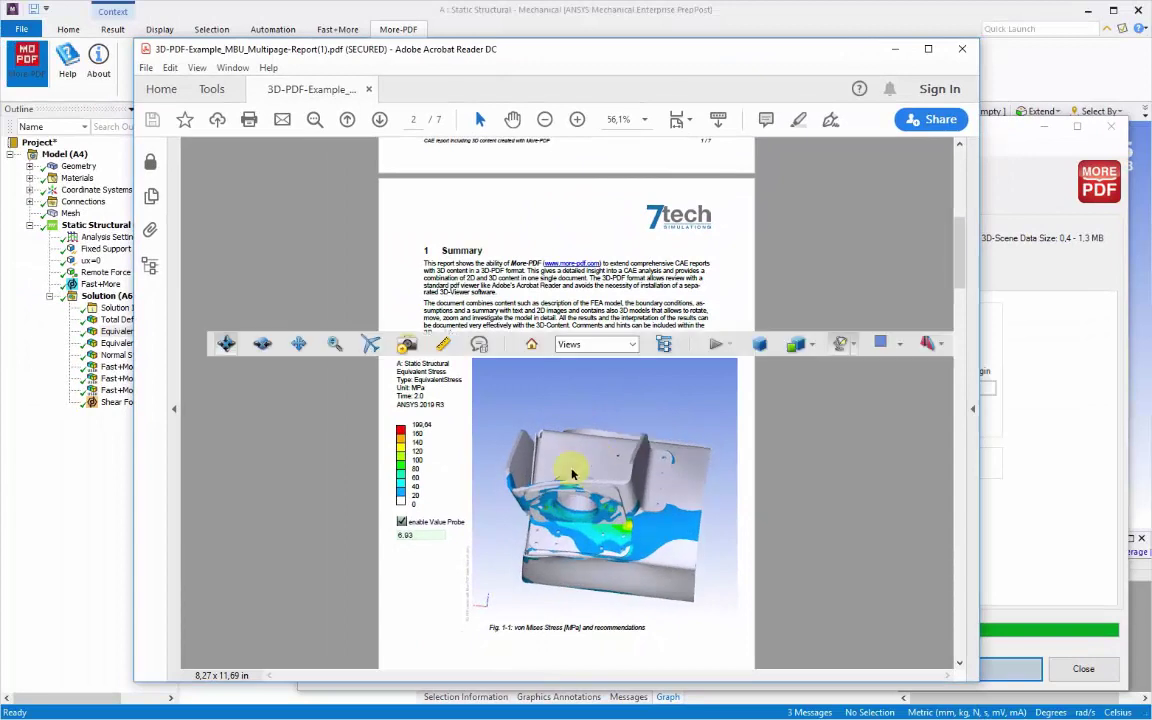
drag(573, 474, 604, 495)
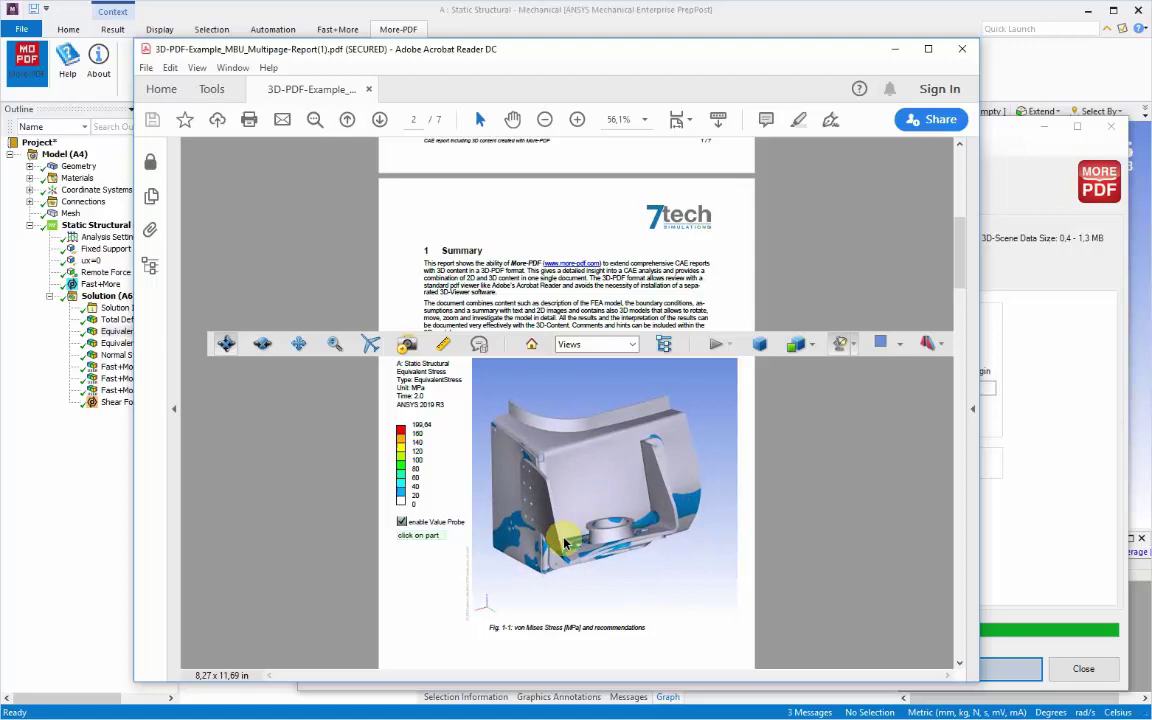